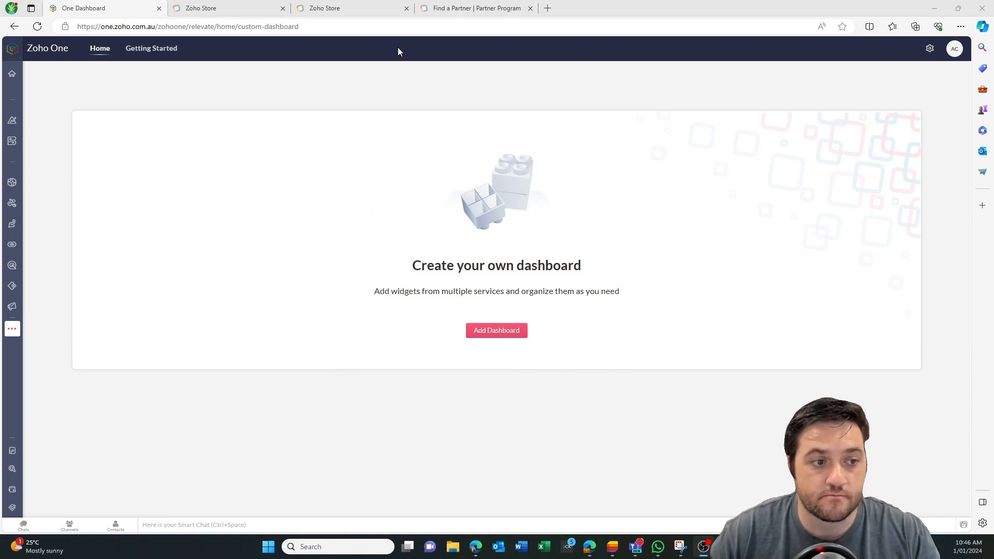
# Add the Commerce app from the Unassigned Apps list under More Apps in Zoho One
pyautogui.moveTo(16, 334)
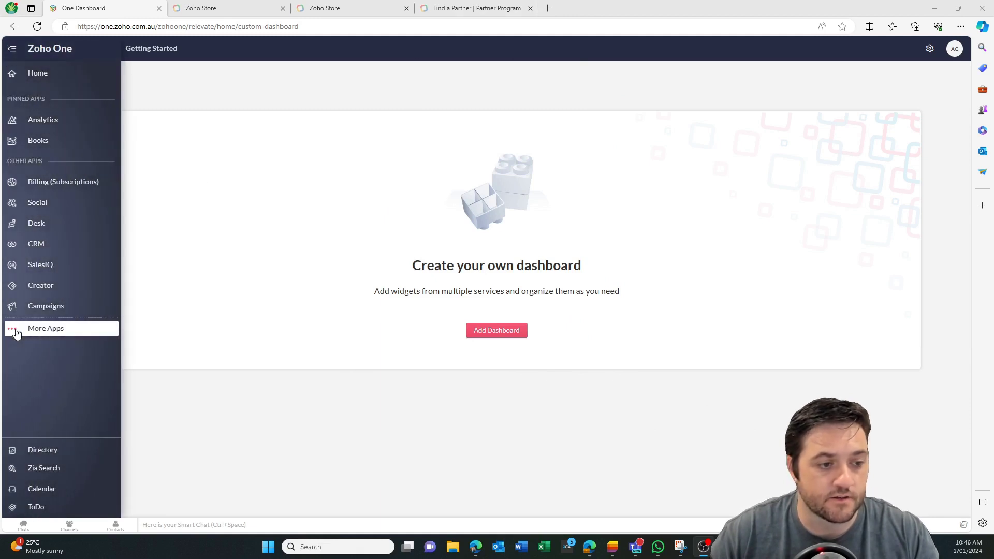
pyautogui.click(16, 334)
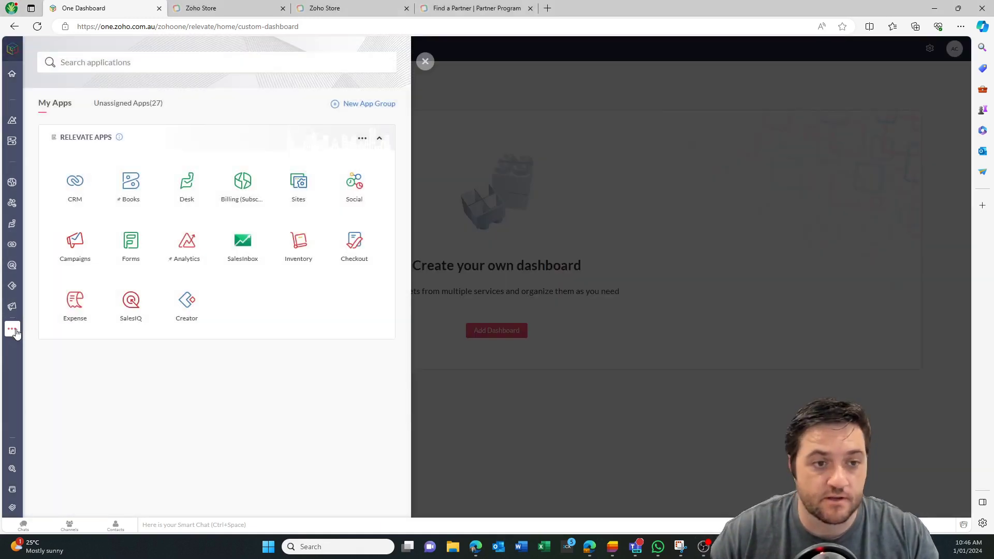
pyautogui.click(114, 107)
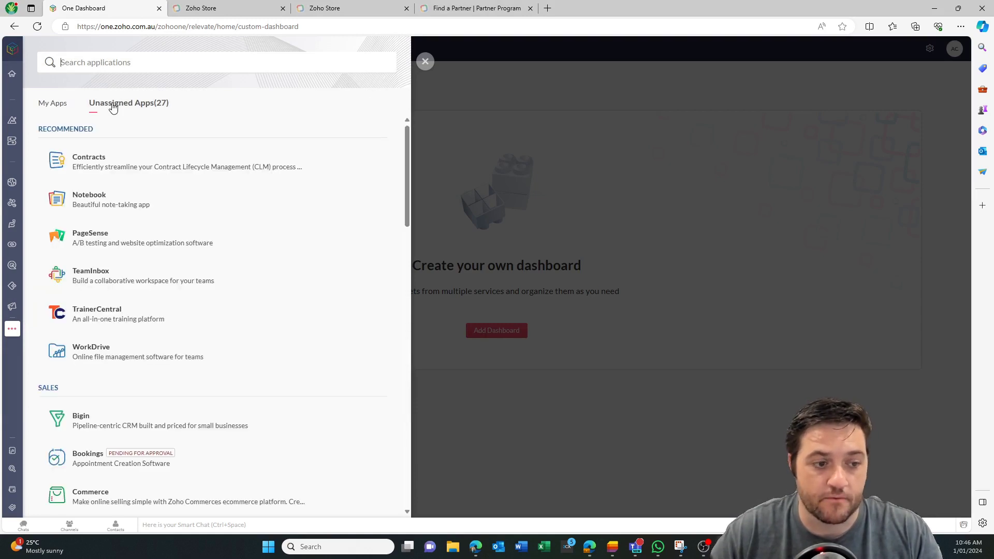
pyautogui.scroll(-2, 222, 170)
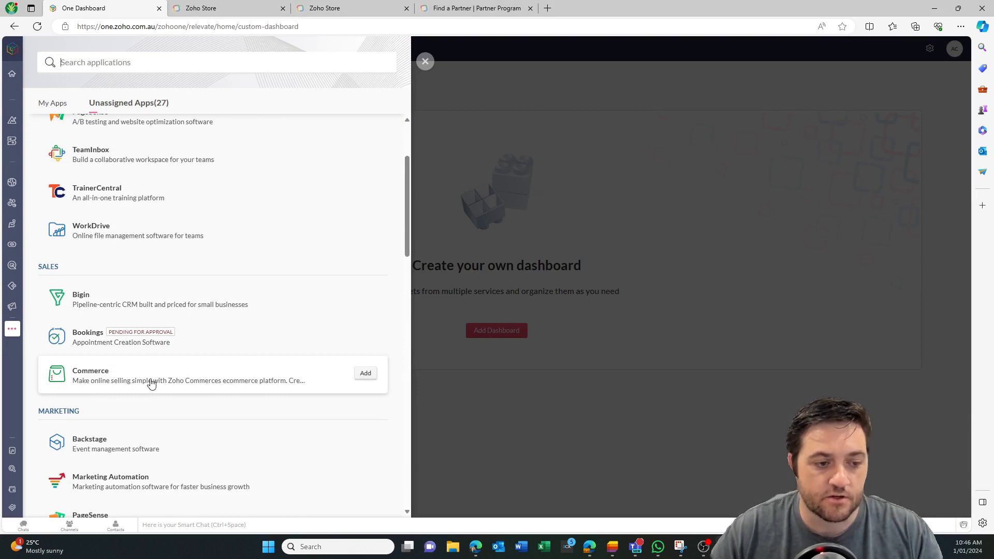
pyautogui.click(369, 374)
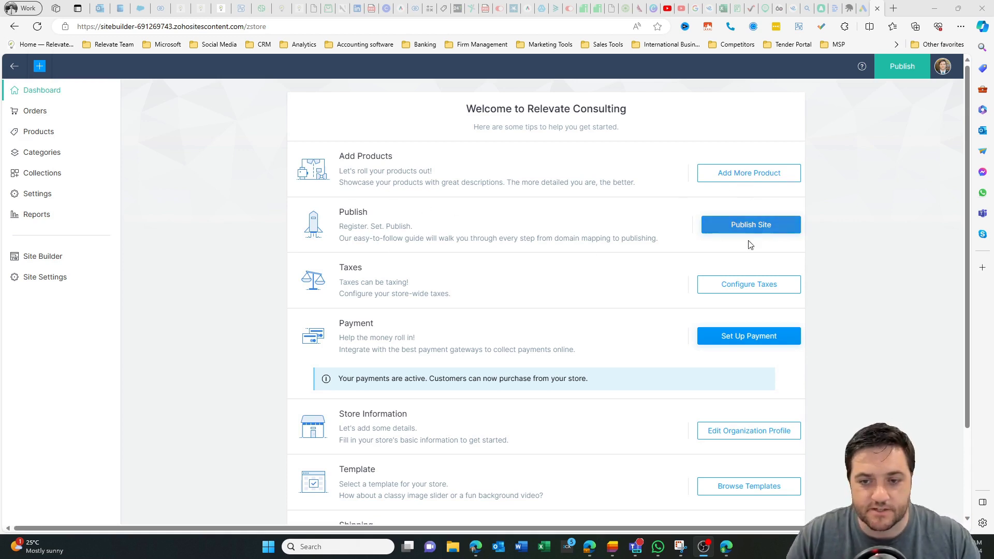
pyautogui.scroll(-2, 422, 251)
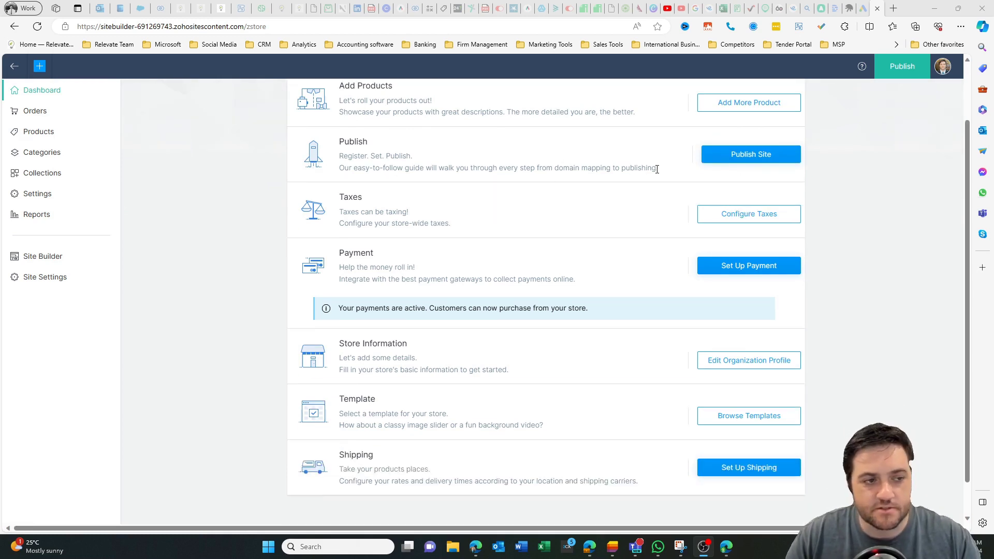
pyautogui.scroll(-1, 383, 240)
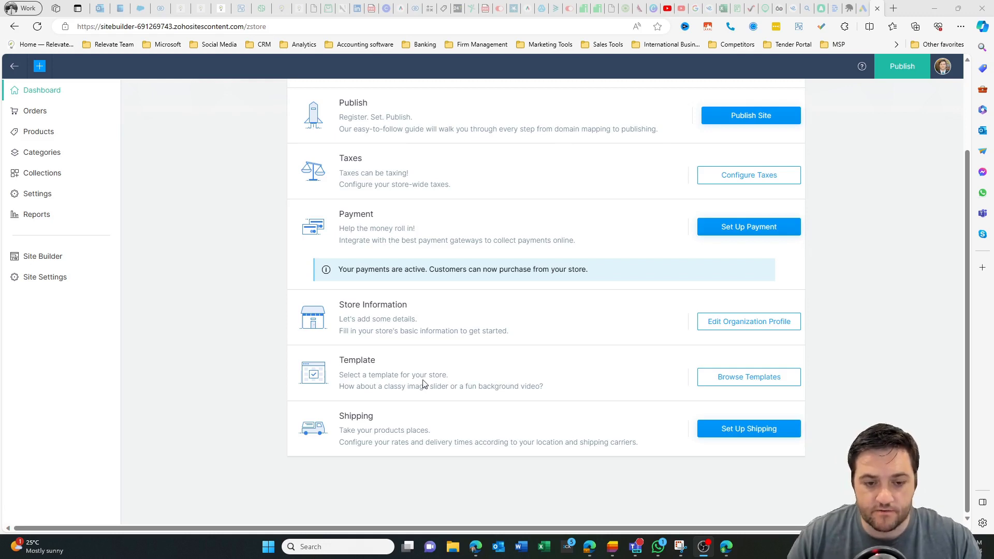
# Open the Template Gallery and scroll through the ready-made storefront designs
pyautogui.click(737, 380)
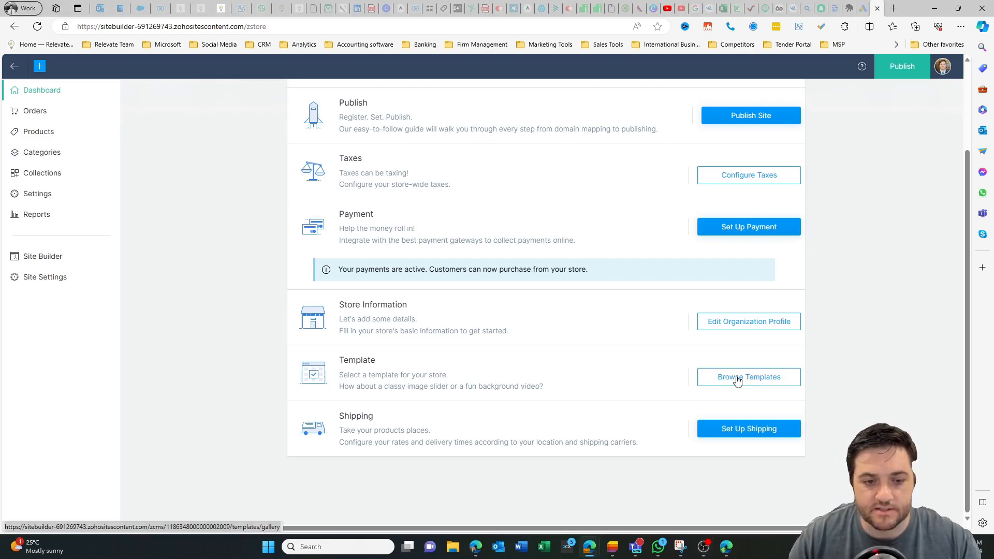
pyautogui.click(737, 381)
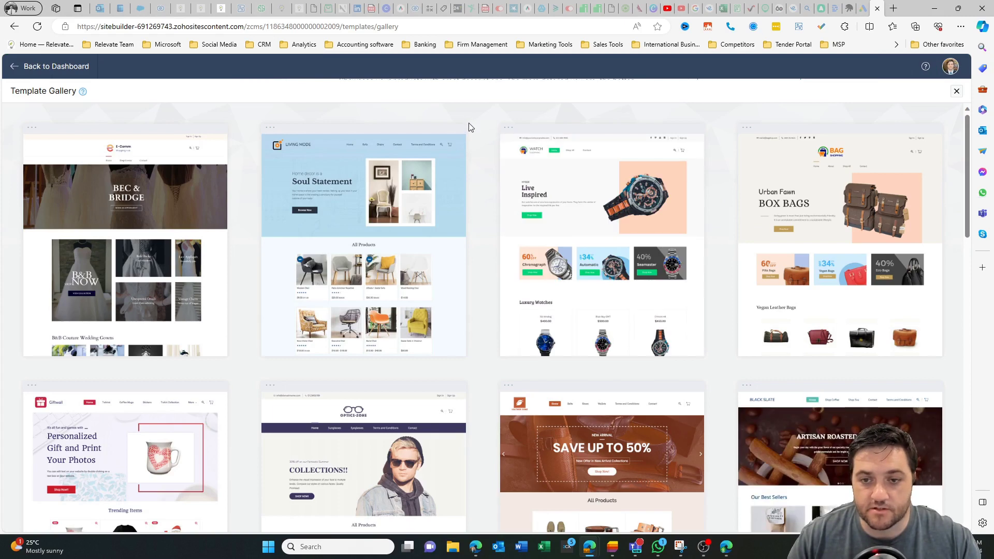
pyautogui.scroll(-4, 468, 126)
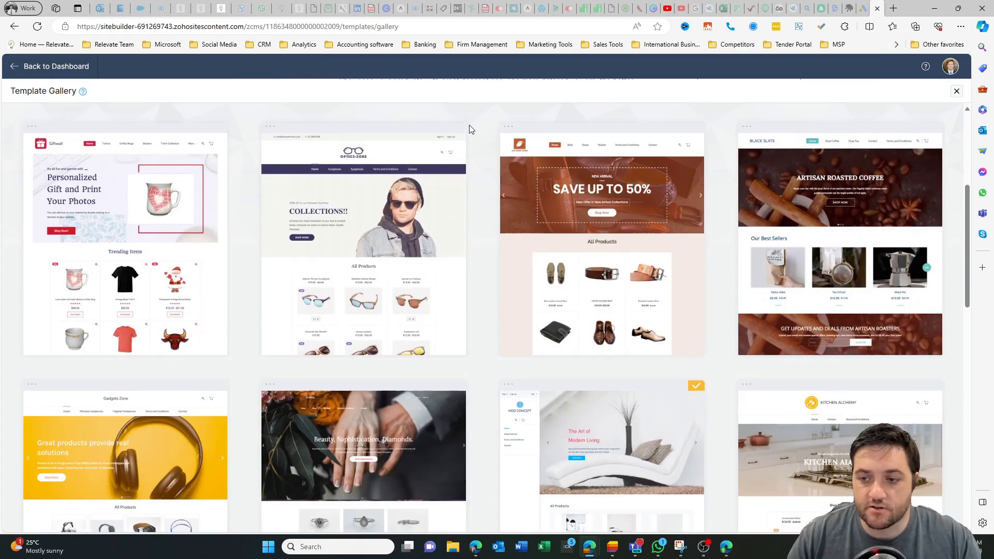
pyautogui.scroll(-2, 469, 125)
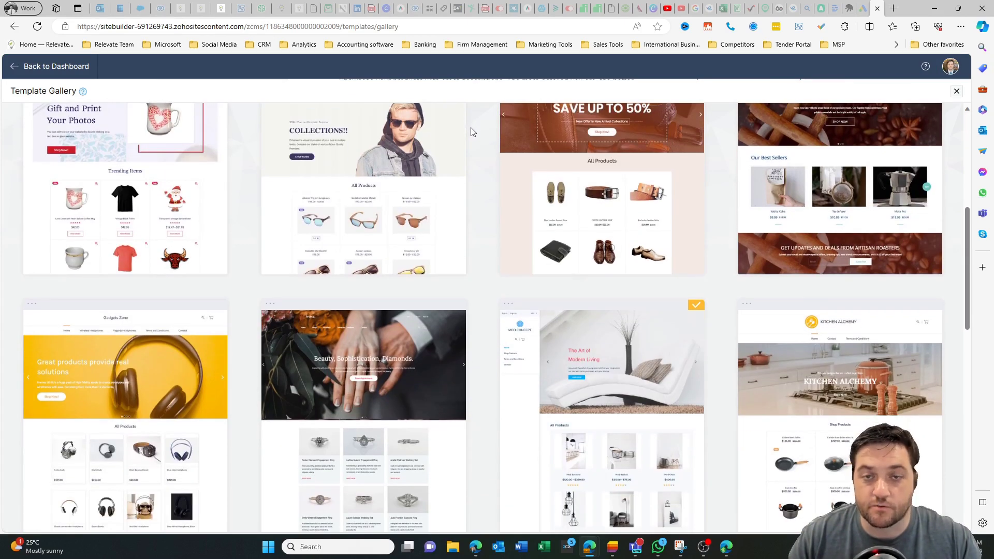
pyautogui.scroll(-3, 471, 132)
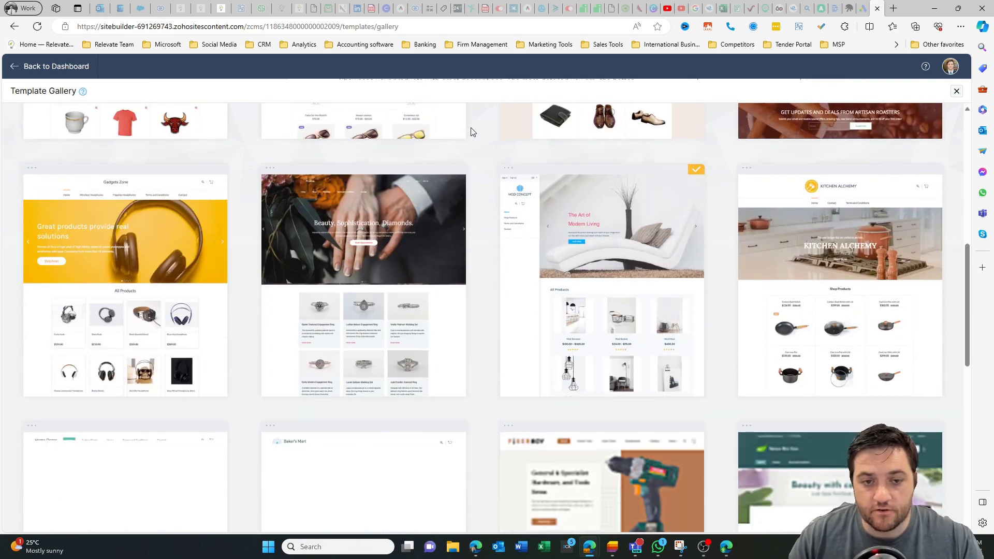
pyautogui.scroll(1, 471, 131)
pyautogui.scroll(-3, 471, 131)
pyautogui.scroll(-3, 471, 131)
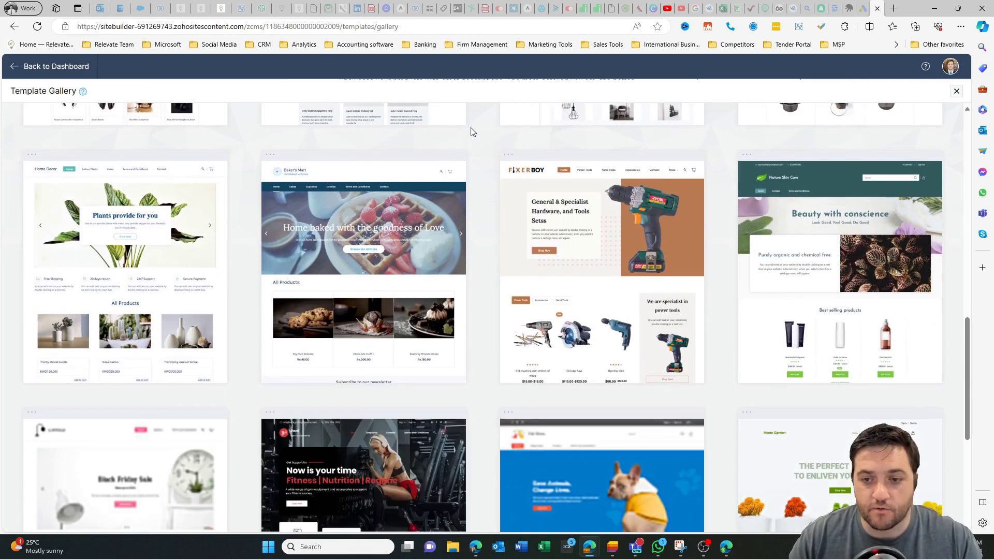
pyautogui.scroll(1, 471, 132)
pyautogui.scroll(2, 471, 131)
# Keep browsing the pet store, home decor and coffee templates in the gallery
pyautogui.moveTo(357, 269)
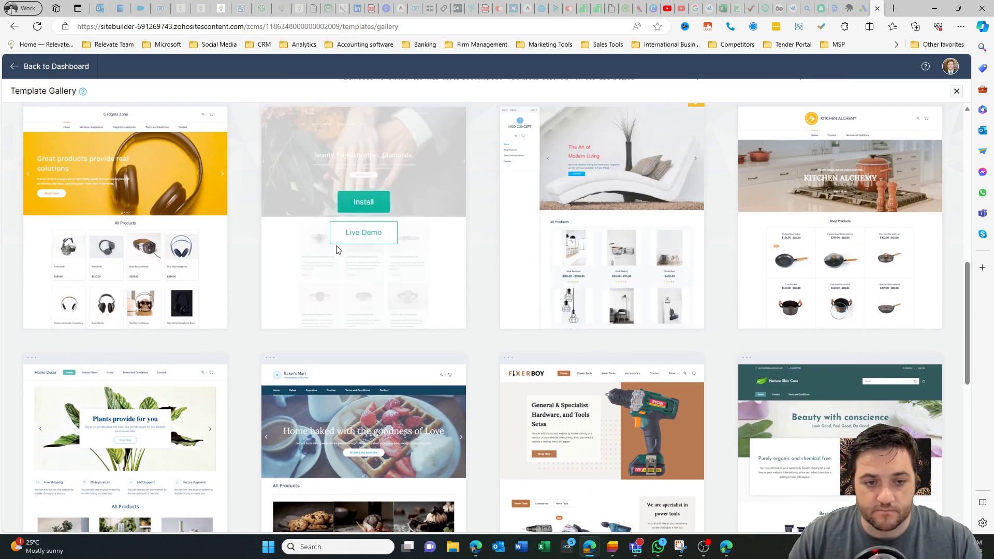
pyautogui.scroll(-2, 473, 212)
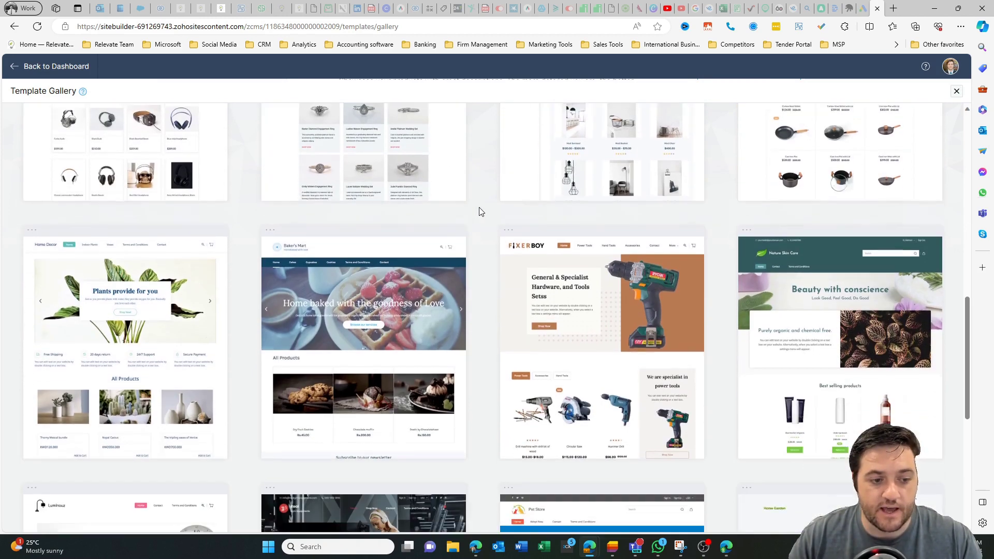
pyautogui.moveTo(601, 408)
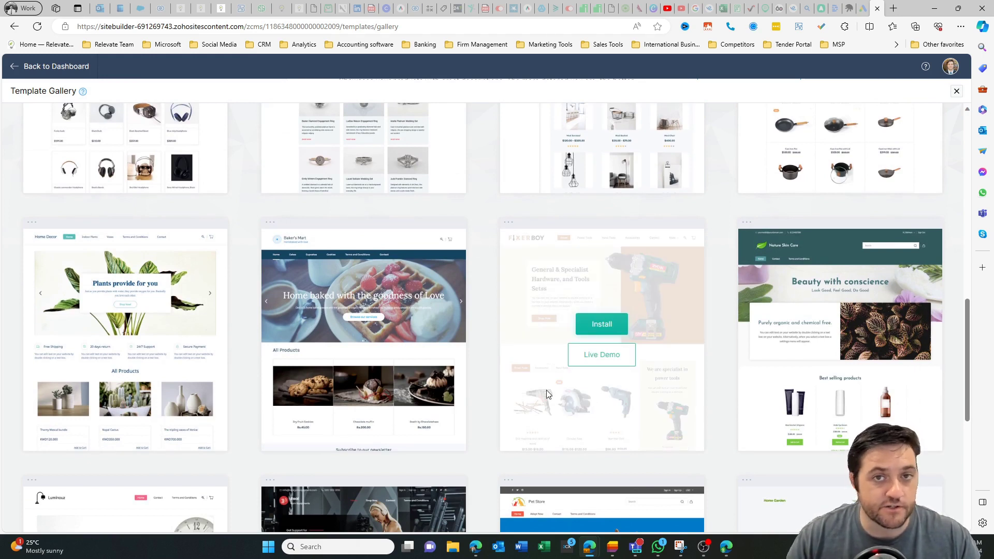
pyautogui.scroll(-5, 477, 340)
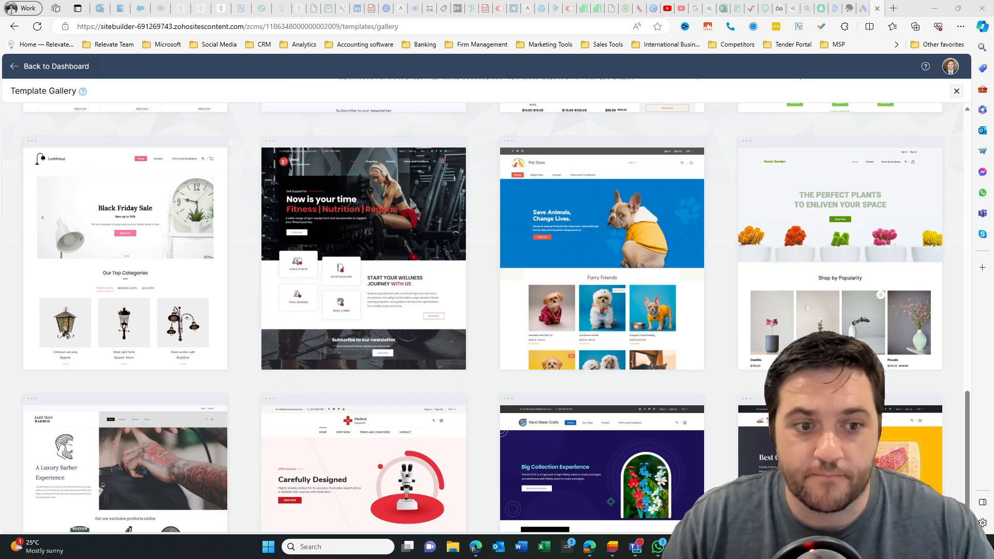
pyautogui.scroll(-2, 510, 330)
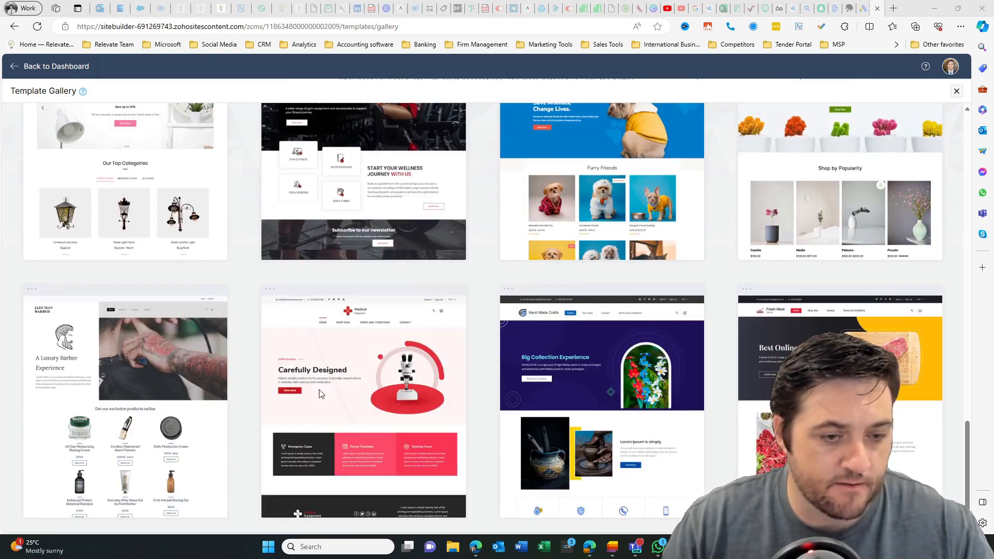
pyautogui.scroll(10, 498, 345)
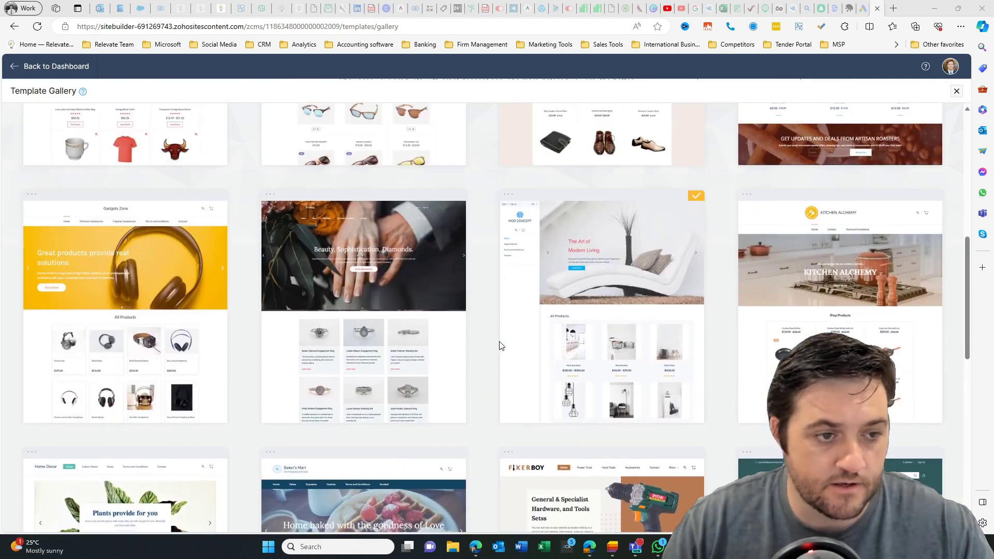
pyautogui.scroll(4, 499, 345)
pyautogui.moveTo(808, 264)
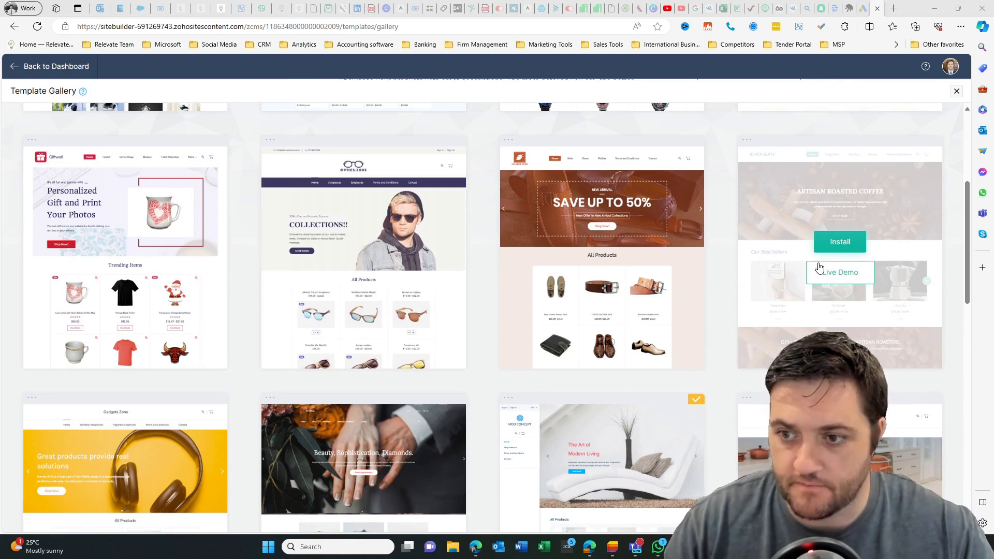
pyautogui.click(843, 279)
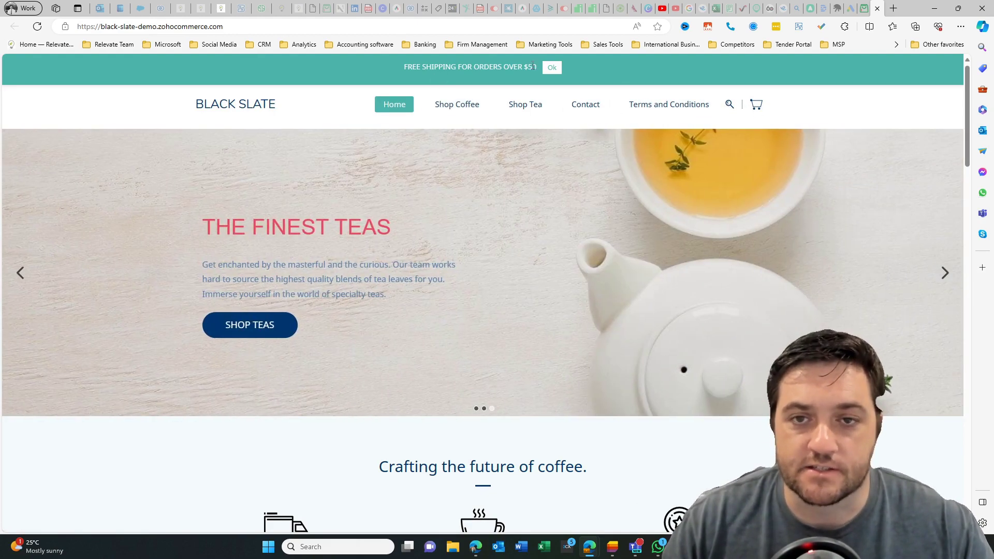
pyautogui.scroll(-1, 365, 276)
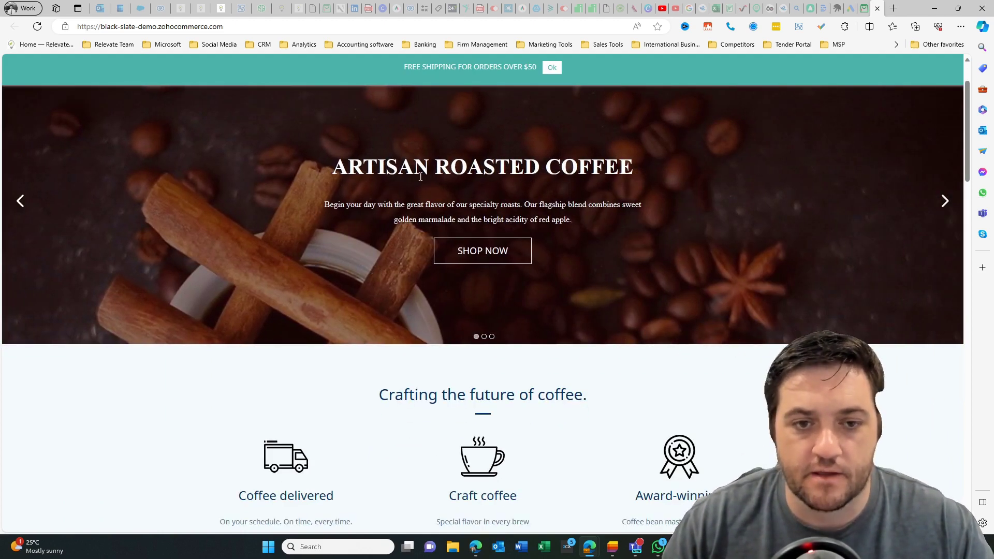
pyautogui.scroll(-4, 500, 269)
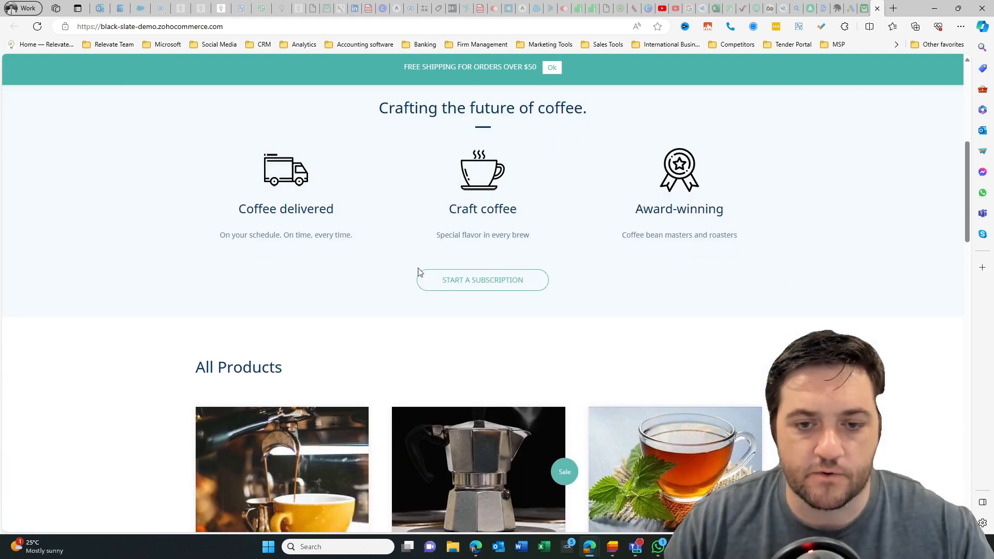
pyautogui.scroll(1, 377, 233)
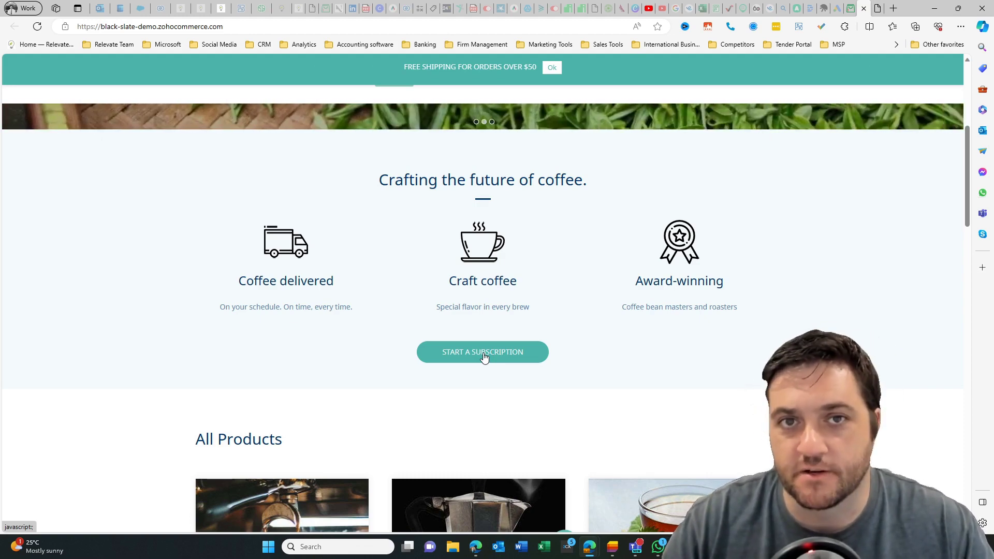
pyautogui.scroll(-3, 483, 357)
pyautogui.scroll(-2, 484, 357)
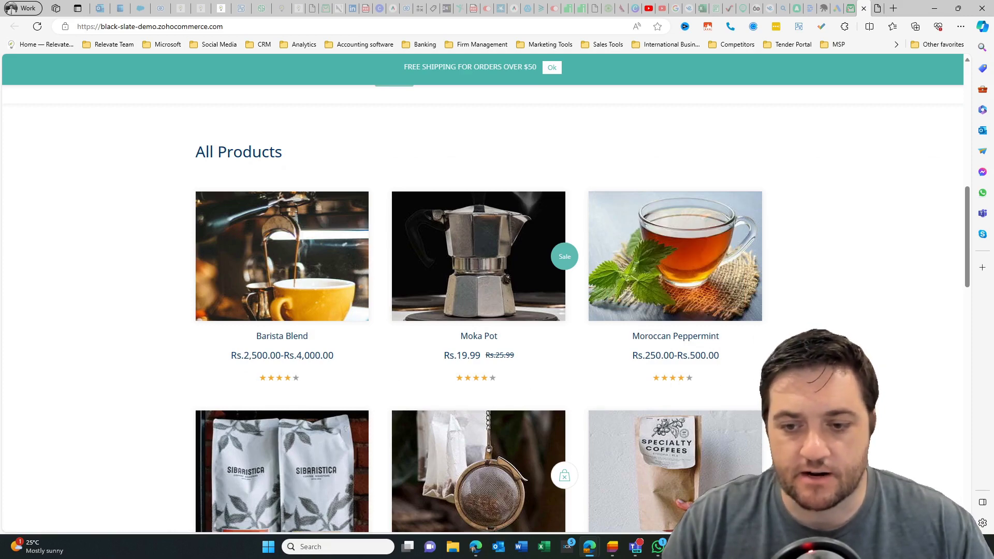
pyautogui.scroll(-8, 671, 365)
pyautogui.scroll(1, 597, 279)
pyautogui.scroll(-1, 597, 279)
pyautogui.scroll(2, 628, 271)
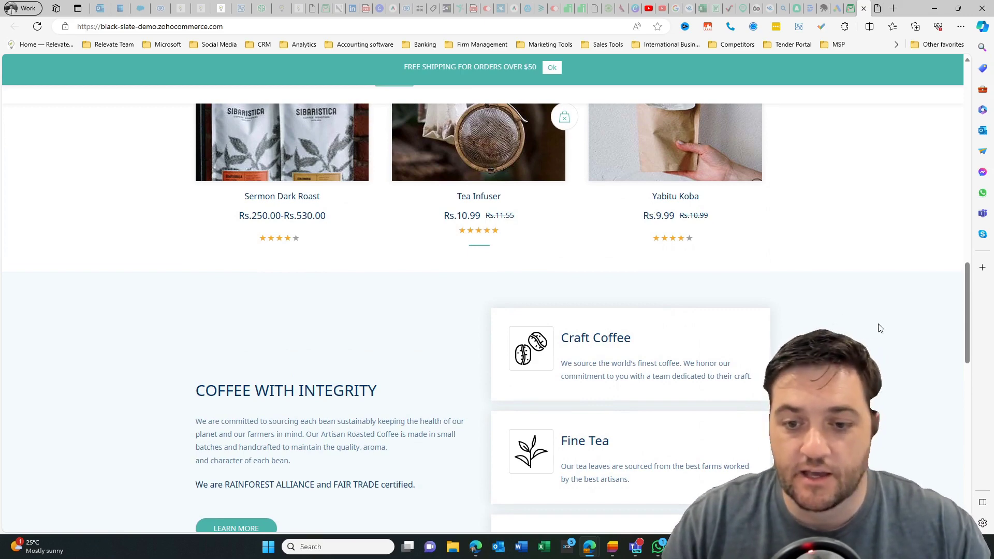
pyautogui.scroll(-3, 866, 325)
pyautogui.scroll(-7, 763, 300)
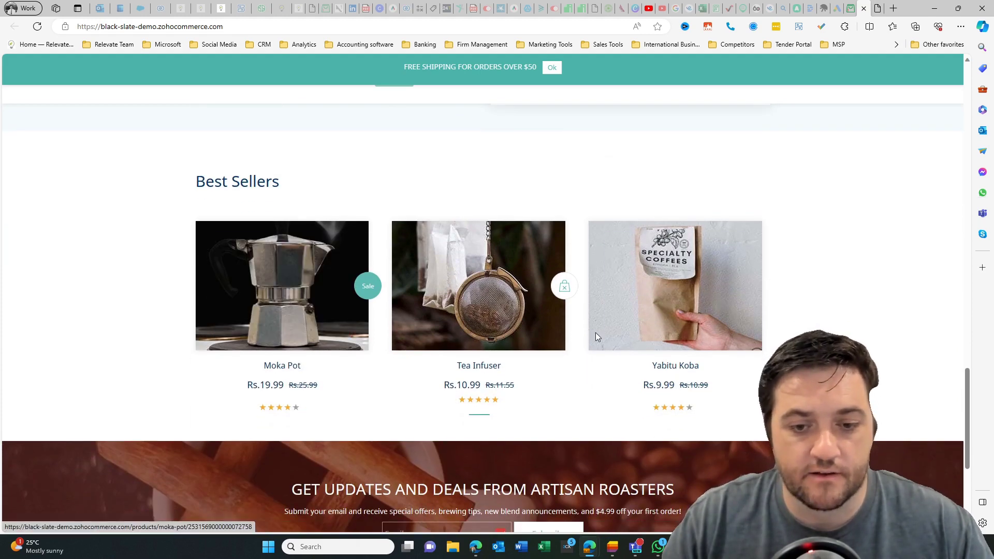
pyautogui.scroll(-5, 610, 331)
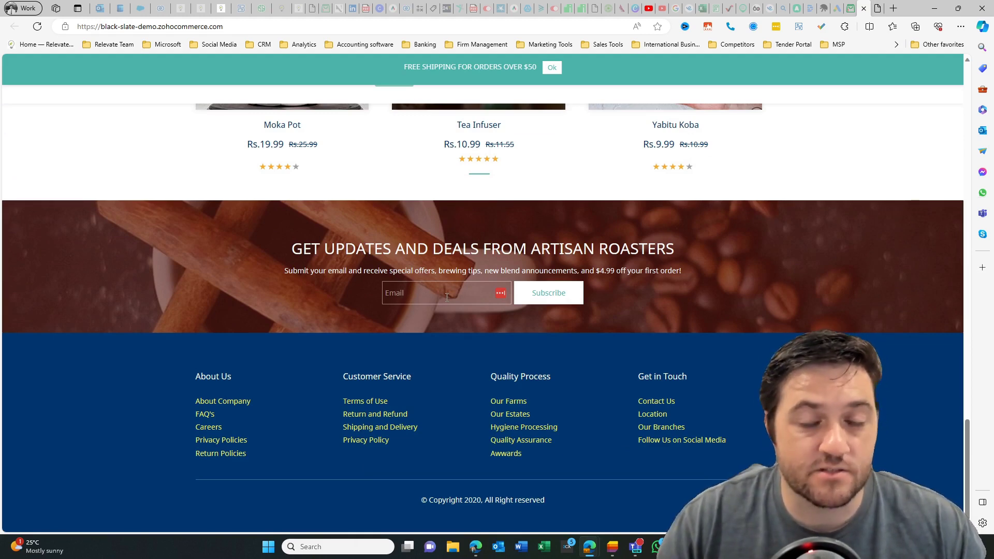
pyautogui.scroll(20, 446, 297)
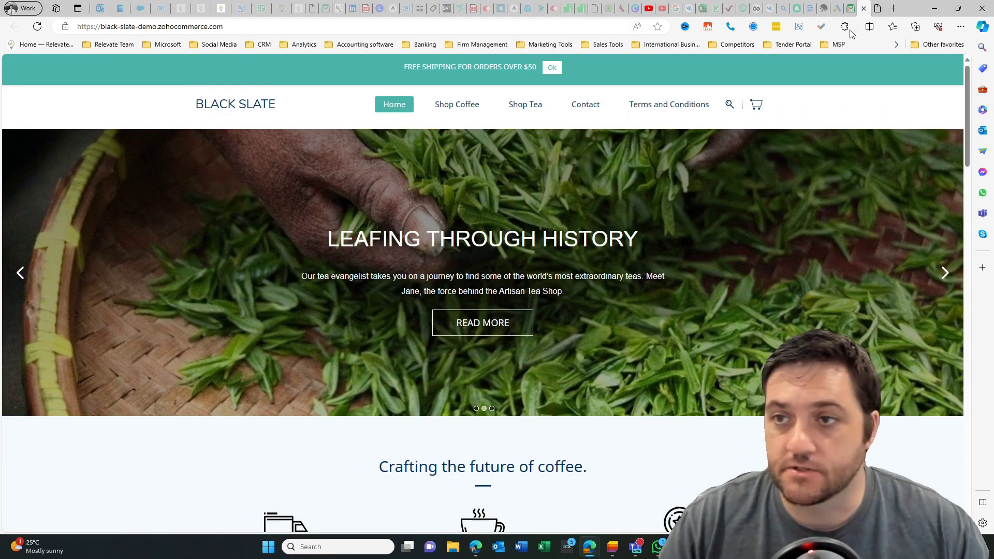
# Install the Black Slate template using the 'Start afresh with new template' option
pyautogui.click(851, 10)
pyautogui.moveTo(767, 228)
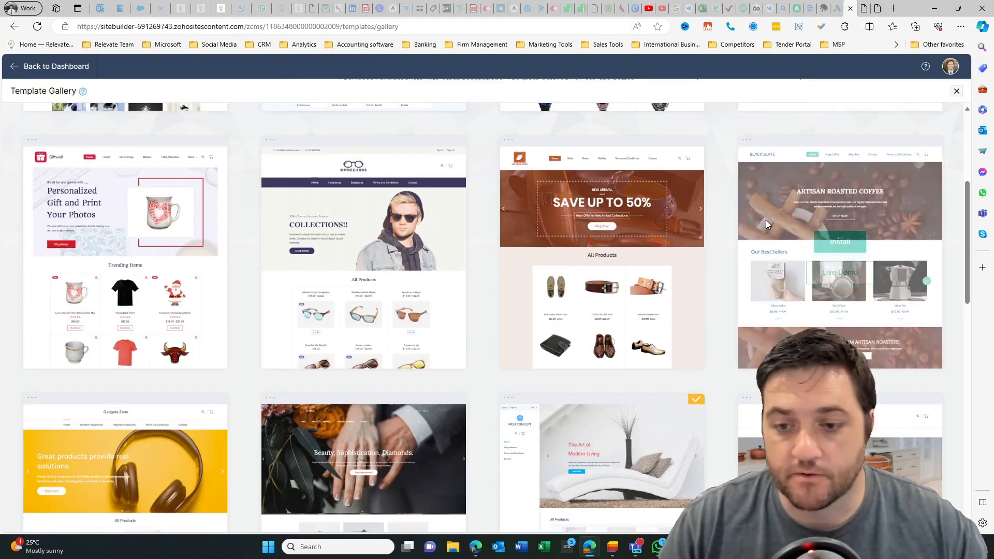
pyautogui.click(843, 242)
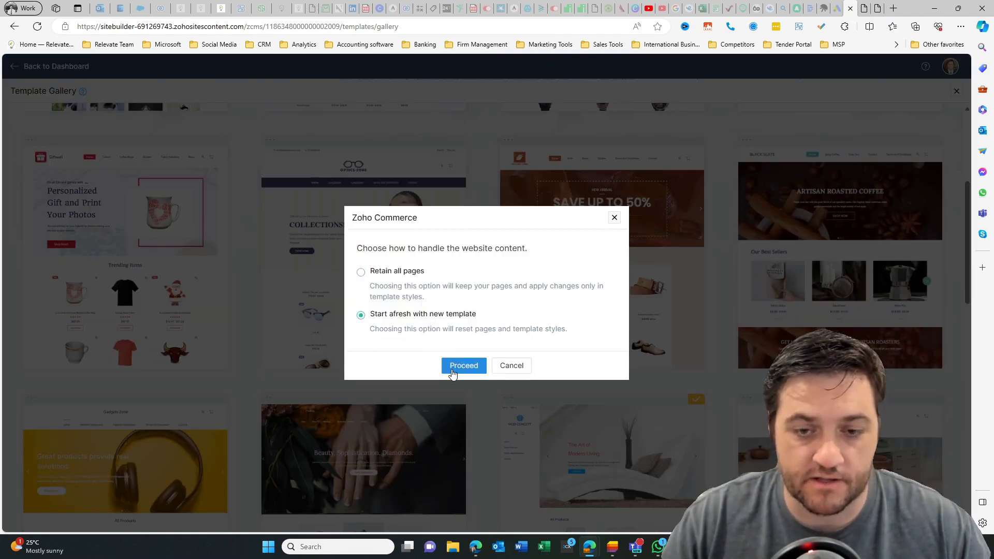
pyautogui.click(452, 367)
pyautogui.scroll(-2, 644, 389)
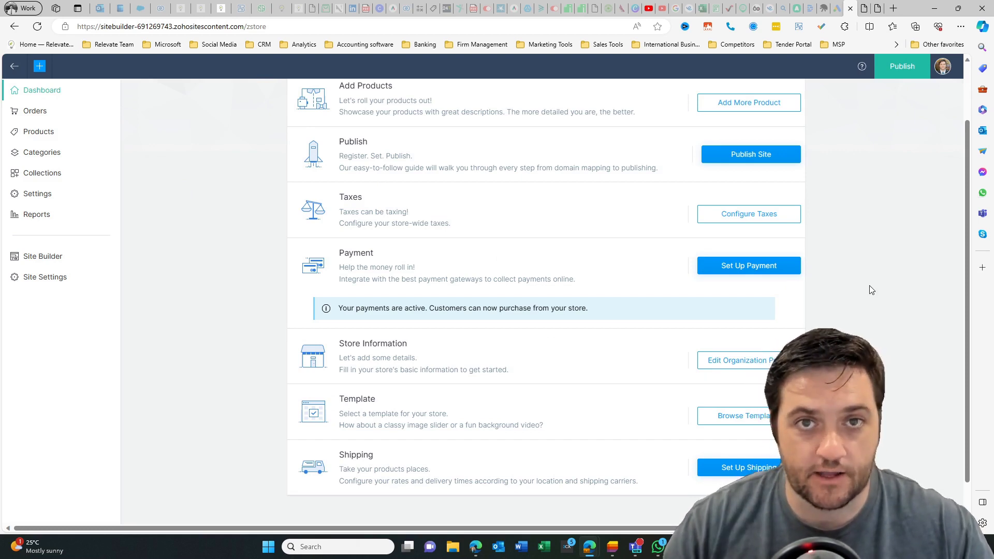
pyautogui.scroll(2, 470, 286)
pyautogui.scroll(-3, 468, 325)
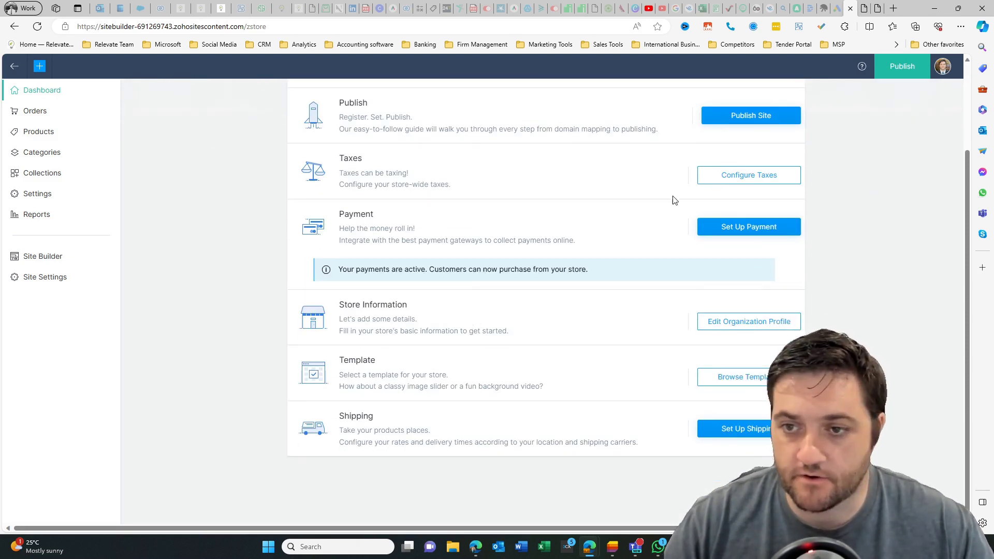
# Replace the GST Identification Number in the tax settings with the new number and save
pyautogui.click(716, 184)
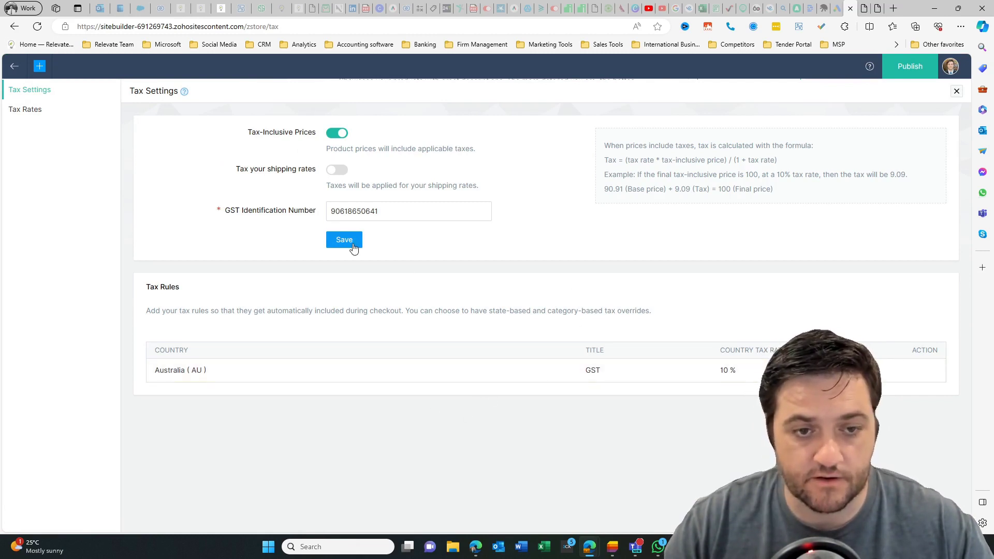
pyautogui.doubleClick(406, 211)
pyautogui.hotkey('ctrl', 'v')
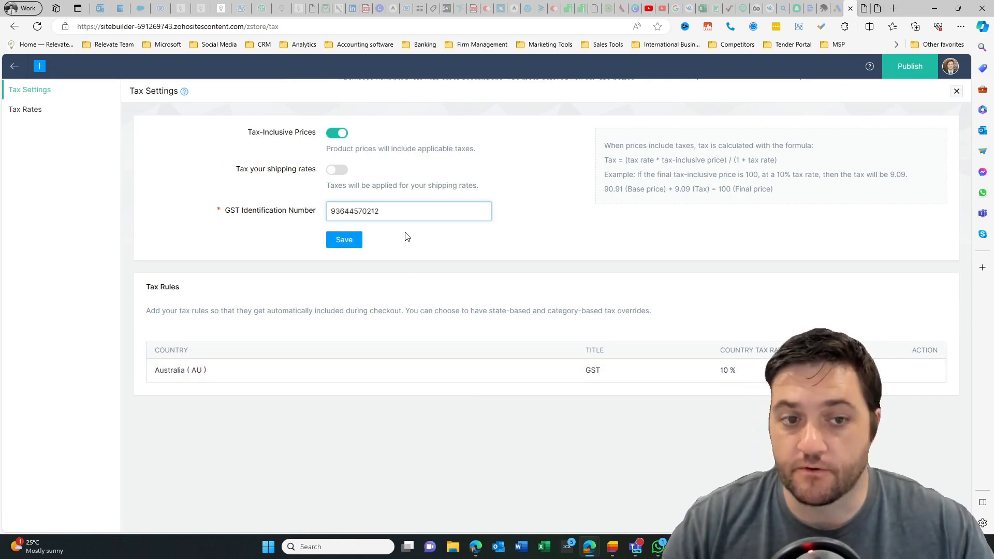
pyautogui.click(350, 242)
# Show the Tax Rates list: Bas Excluded 0%, GST 10%, GST Free 0%
pyautogui.click(39, 109)
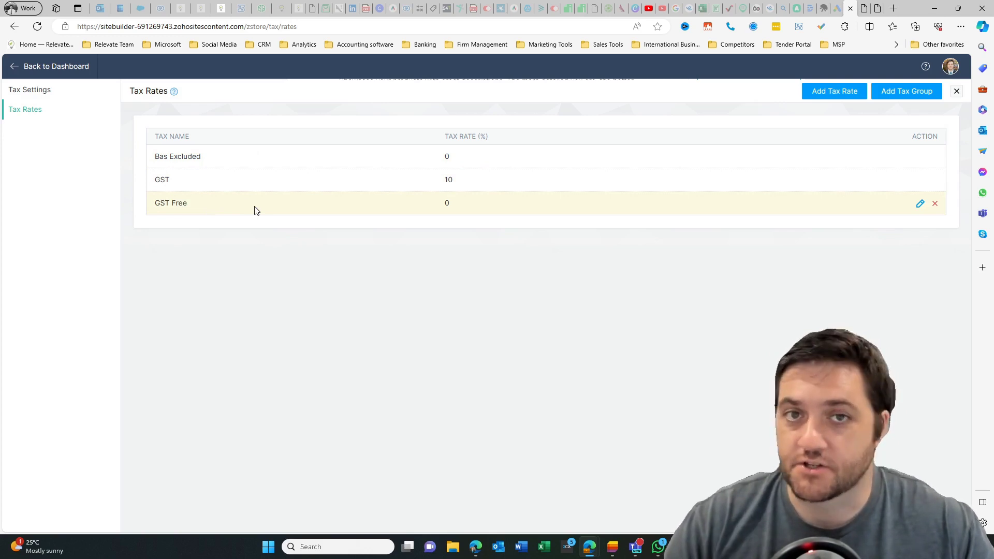
# Go to the empty Orders page and review its filter, search fields and 40-per-page setting
pyautogui.click(15, 68)
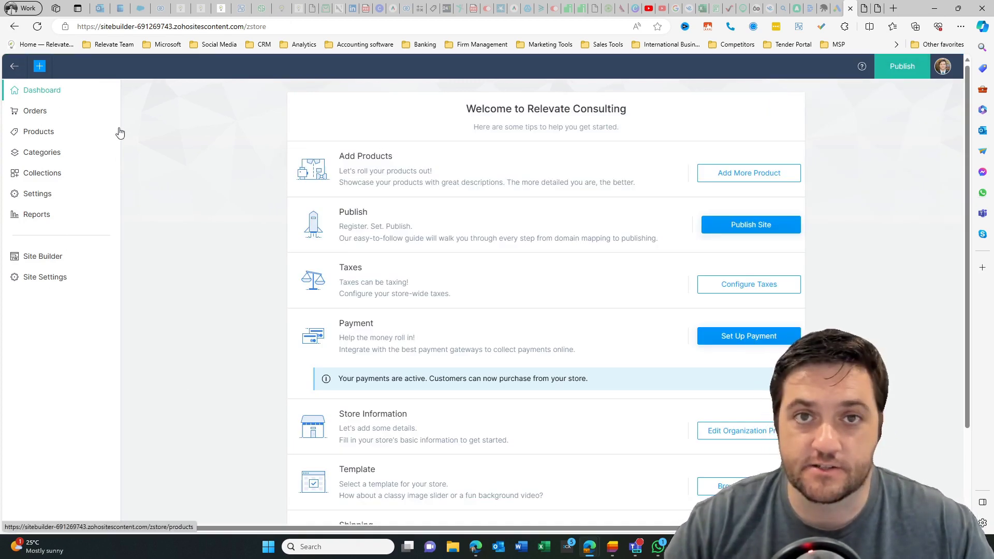
pyautogui.click(34, 110)
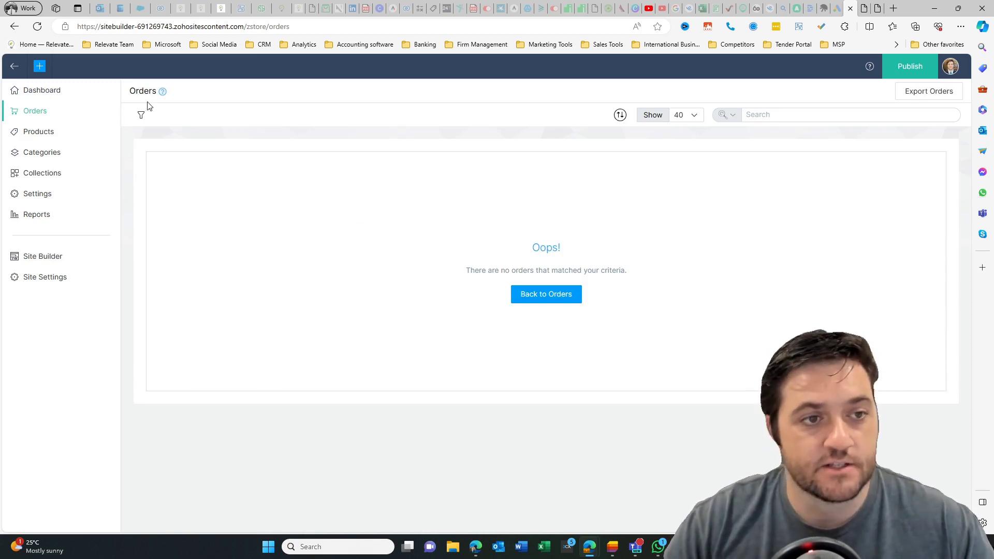
pyautogui.click(141, 116)
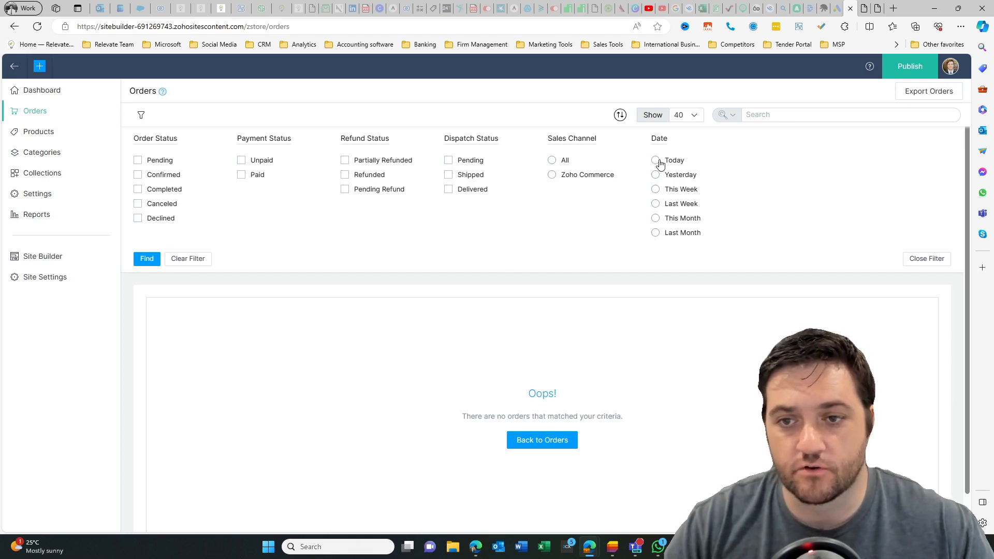
pyautogui.click(477, 294)
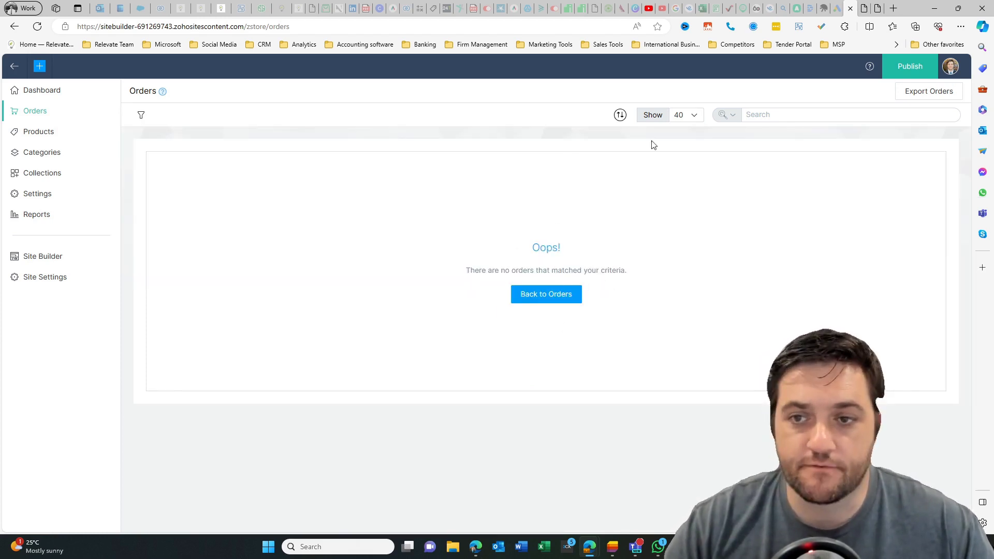
pyautogui.click(838, 115)
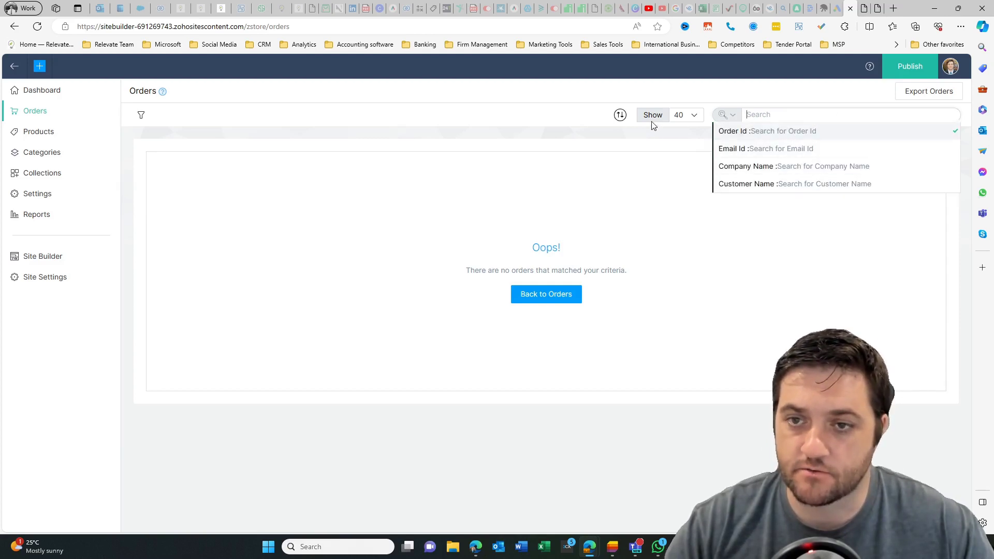
pyautogui.click(694, 121)
pyautogui.click(739, 149)
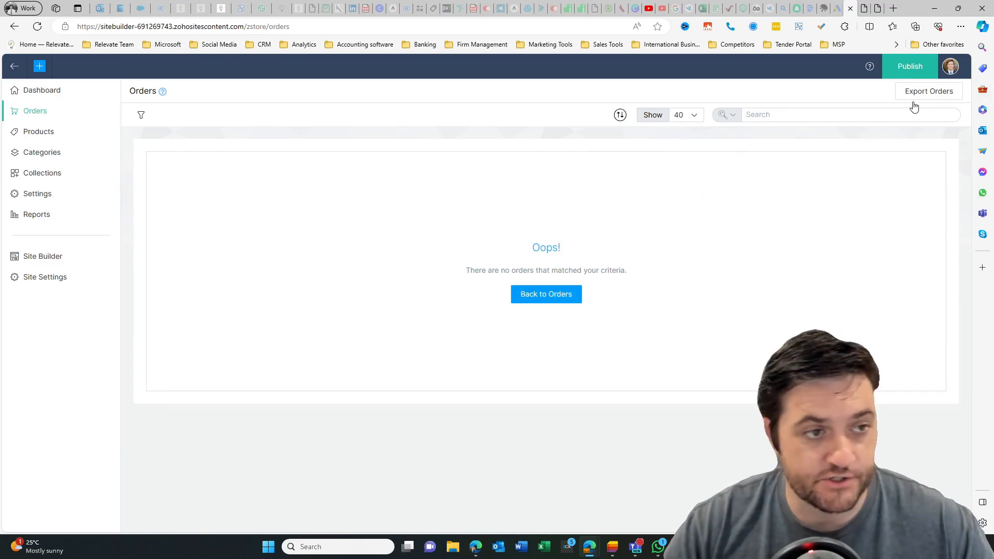
# Begin a 'Coffee Beans' product in a newly created Coffee category, selling price 20
pyautogui.click(41, 133)
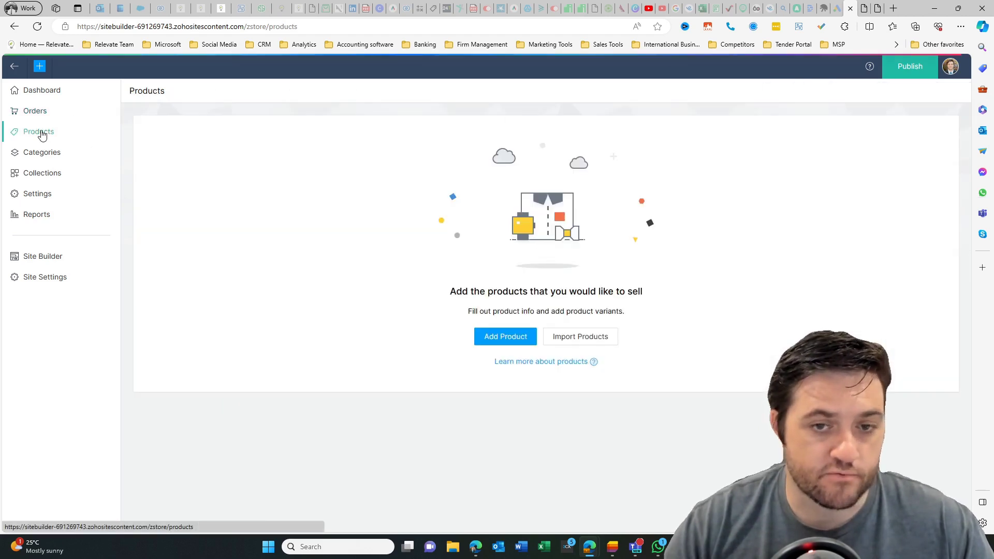
pyautogui.click(504, 337)
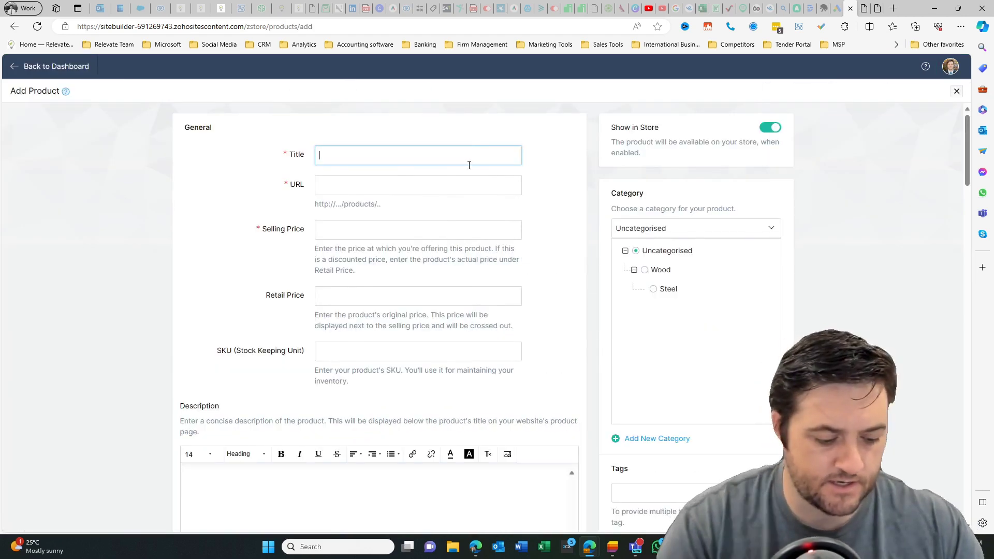
pyautogui.write('Coffee')
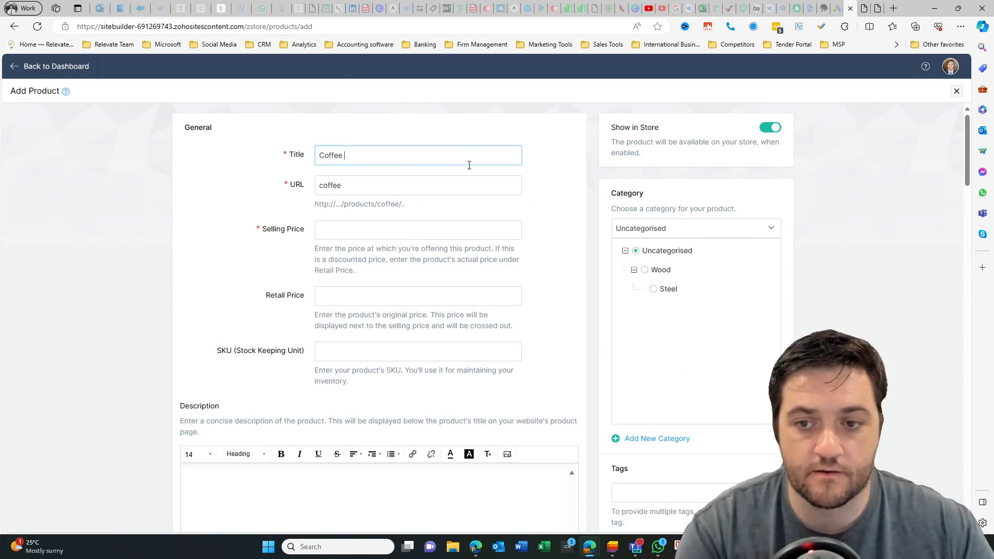
pyautogui.click(647, 439)
pyautogui.write('Coffee')
pyautogui.click(461, 455)
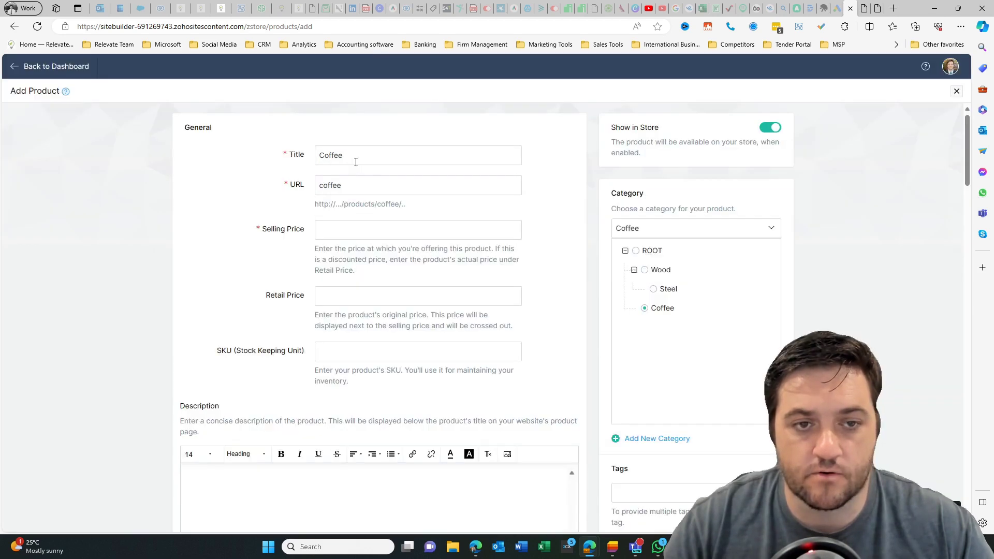
pyautogui.write('Beans')
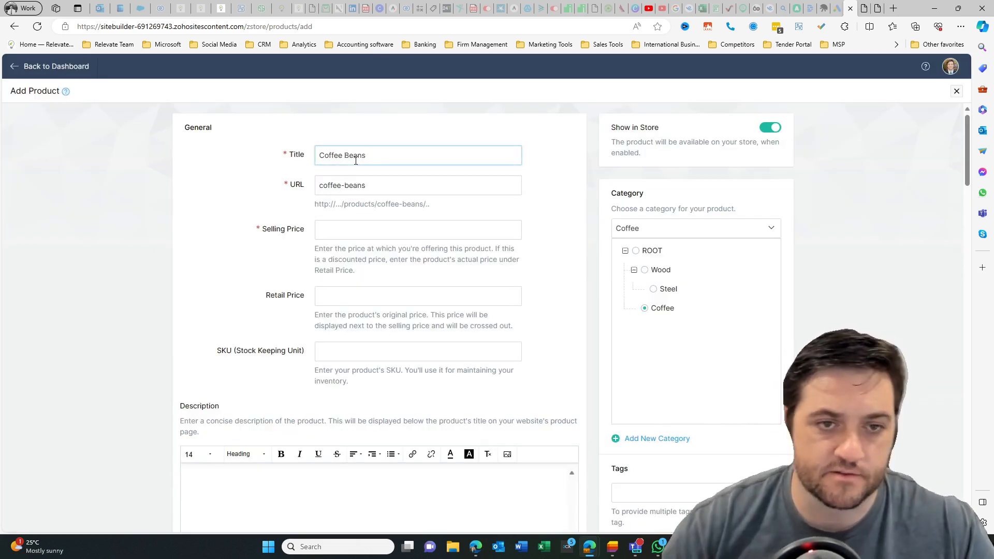
pyautogui.click(357, 229)
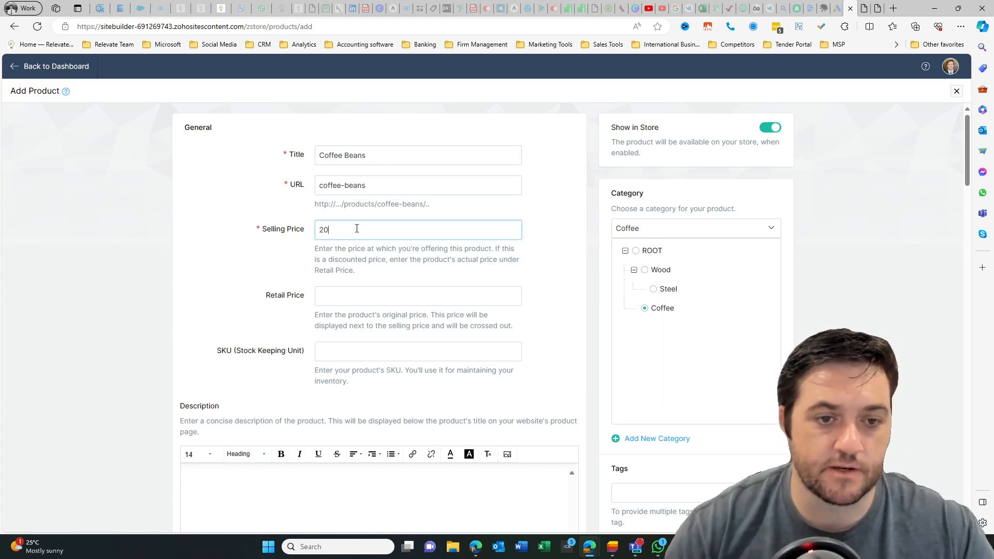
pyautogui.click(348, 296)
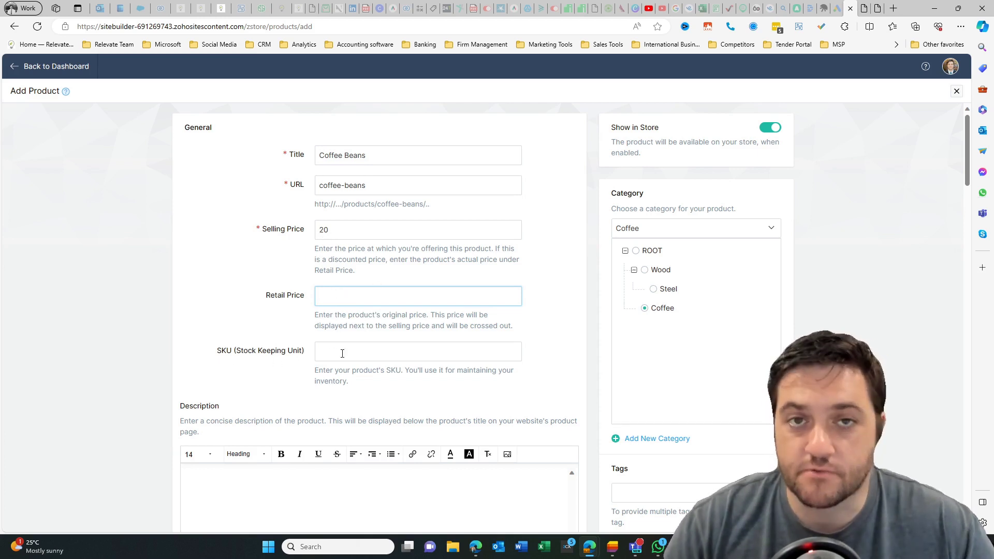
pyautogui.scroll(-1, 341, 354)
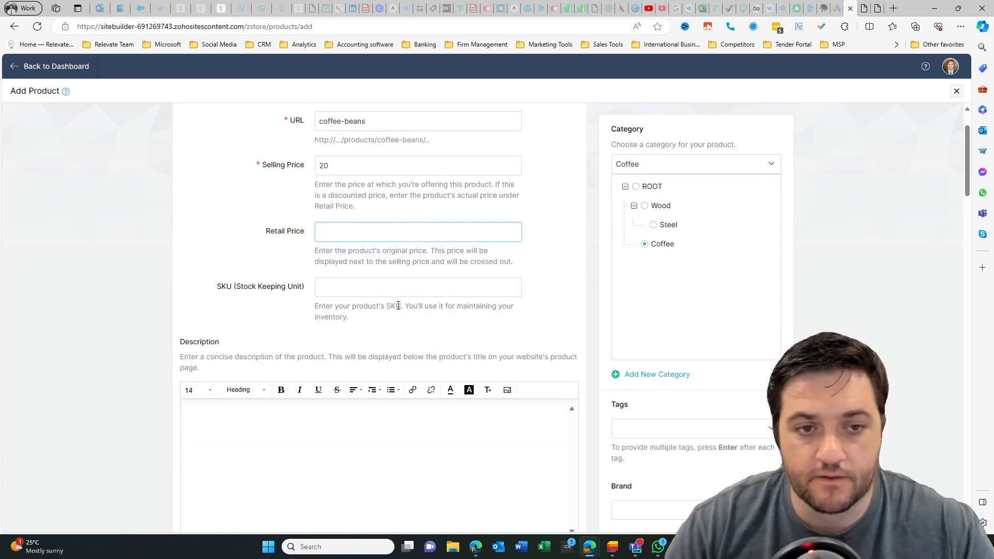
pyautogui.scroll(-3, 390, 300)
pyautogui.click(231, 233)
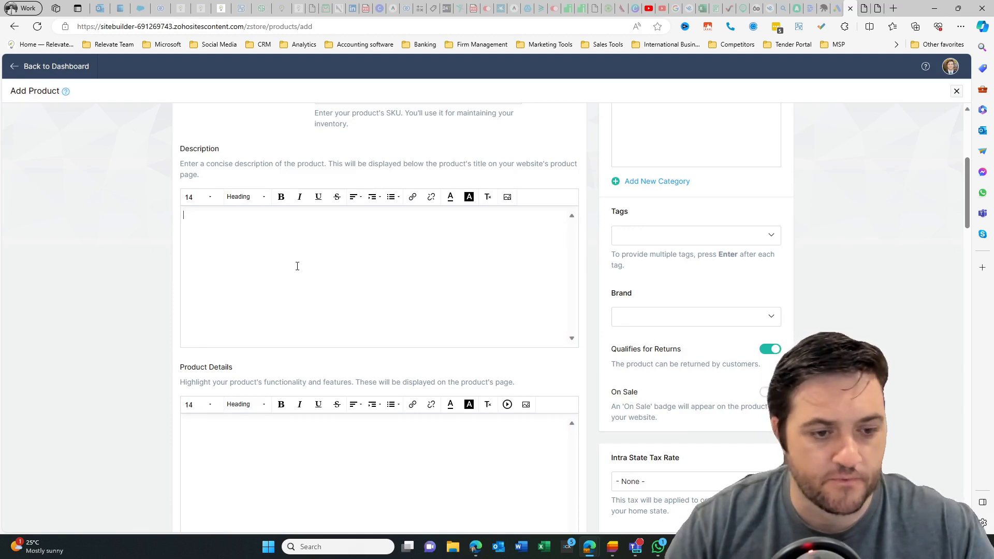
pyautogui.scroll(-3, 299, 267)
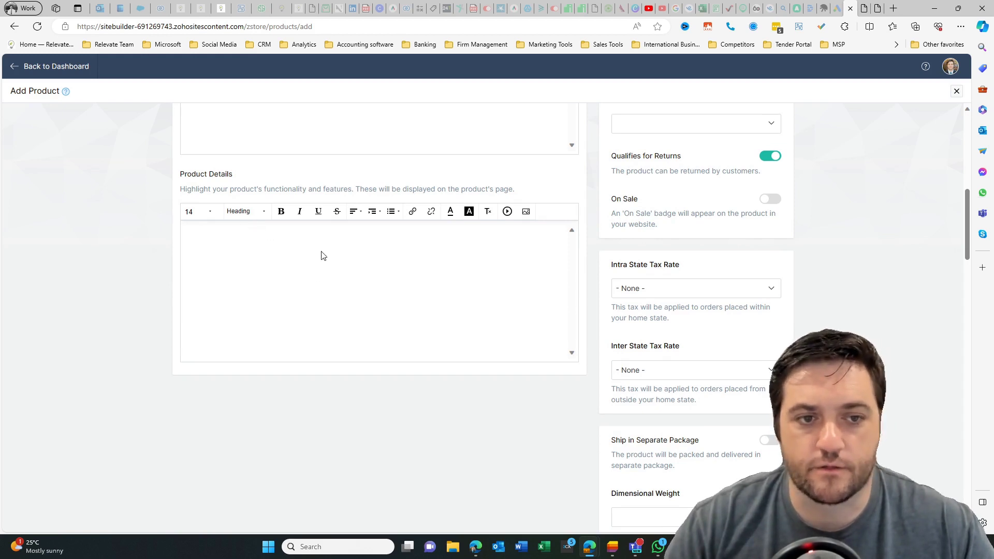
pyautogui.scroll(1, 335, 259)
pyautogui.click(357, 279)
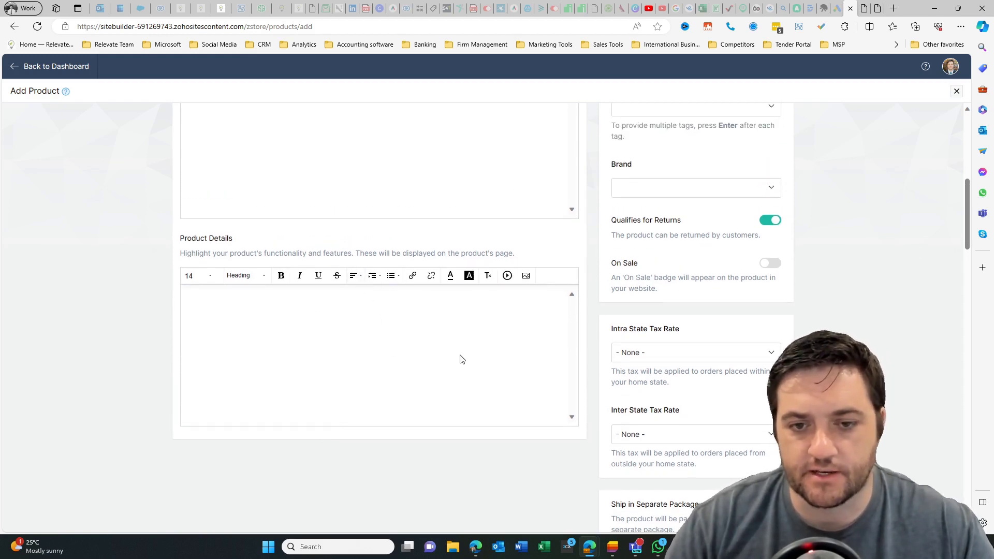
pyautogui.scroll(2, 491, 322)
pyautogui.click(503, 286)
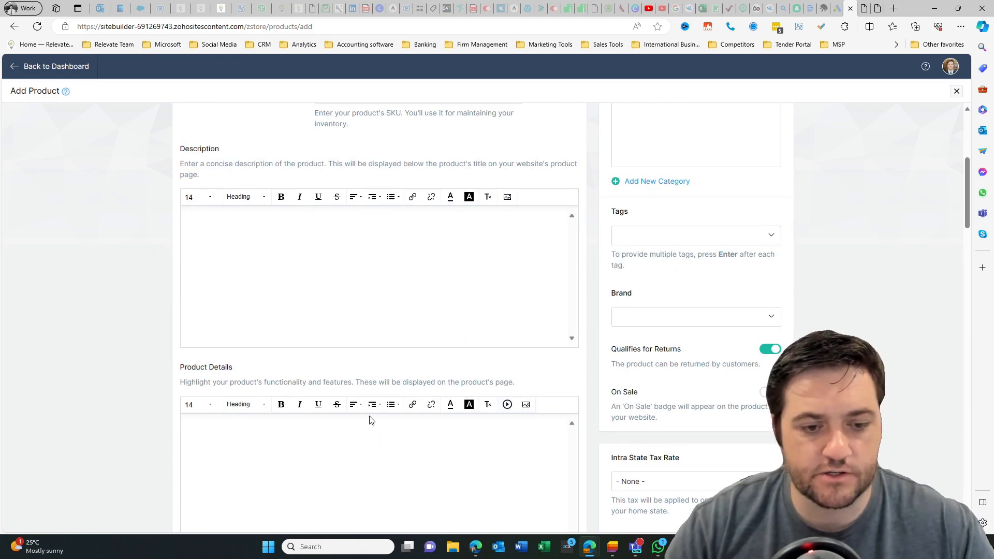
pyautogui.click(662, 235)
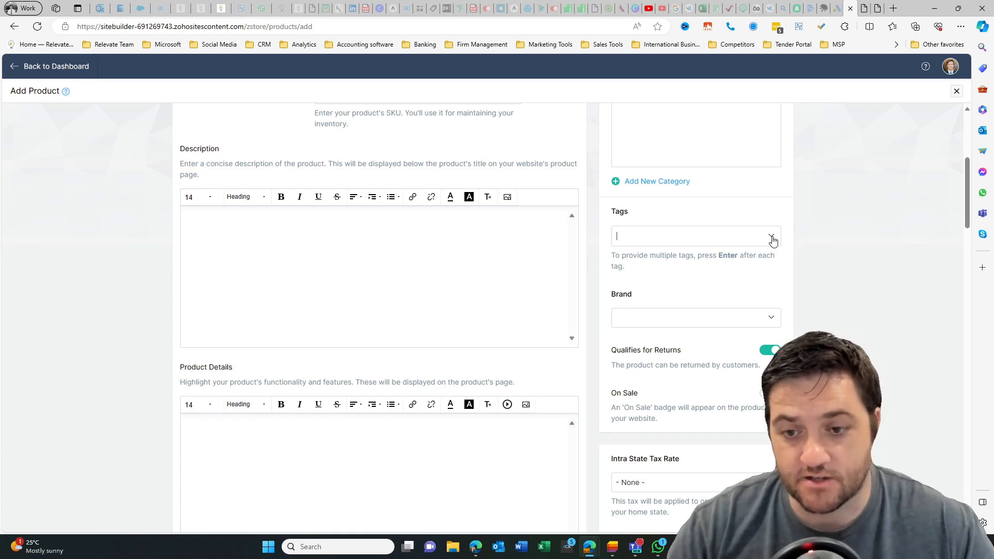
pyautogui.scroll(-1, 719, 277)
pyautogui.click(719, 257)
pyautogui.click(609, 264)
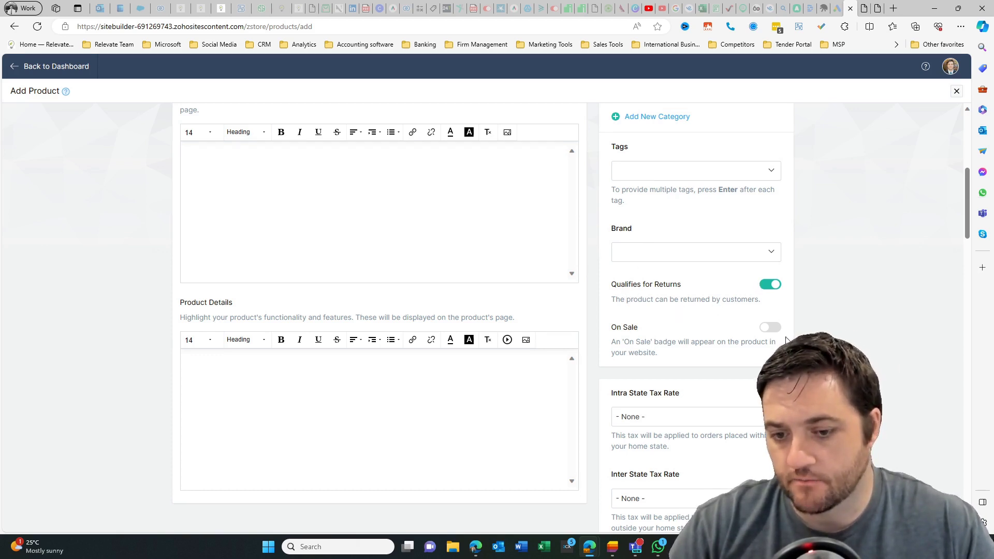
pyautogui.scroll(-2, 786, 340)
pyautogui.click(663, 288)
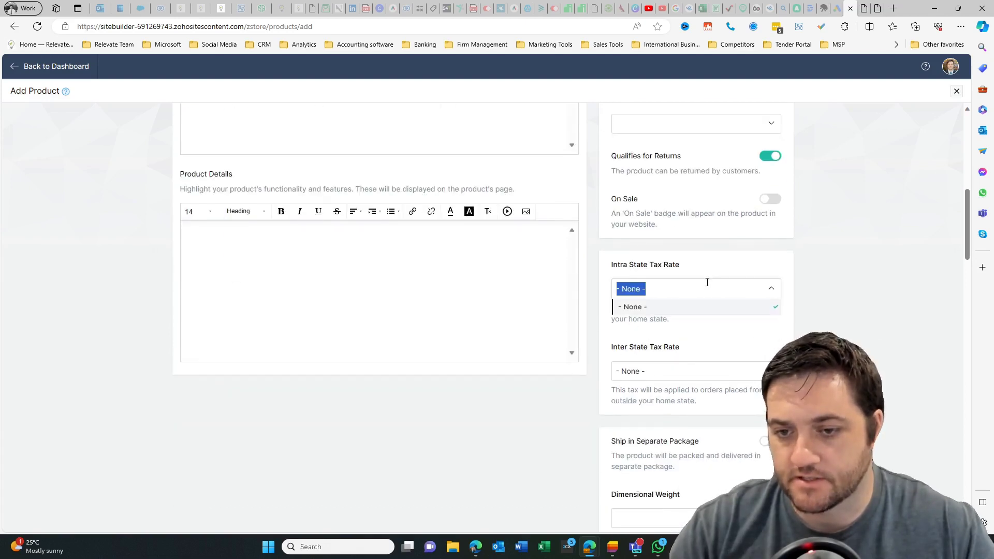
pyautogui.click(761, 263)
pyautogui.scroll(-3, 750, 337)
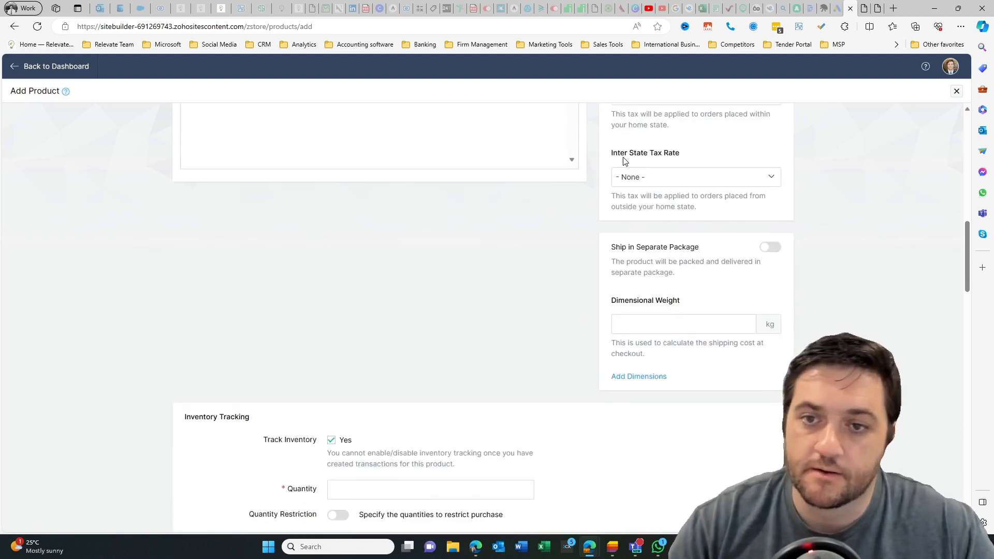
# Turn off Track Inventory and switch on Quantity Restriction for Coffee Beans
pyautogui.scroll(-1, 693, 305)
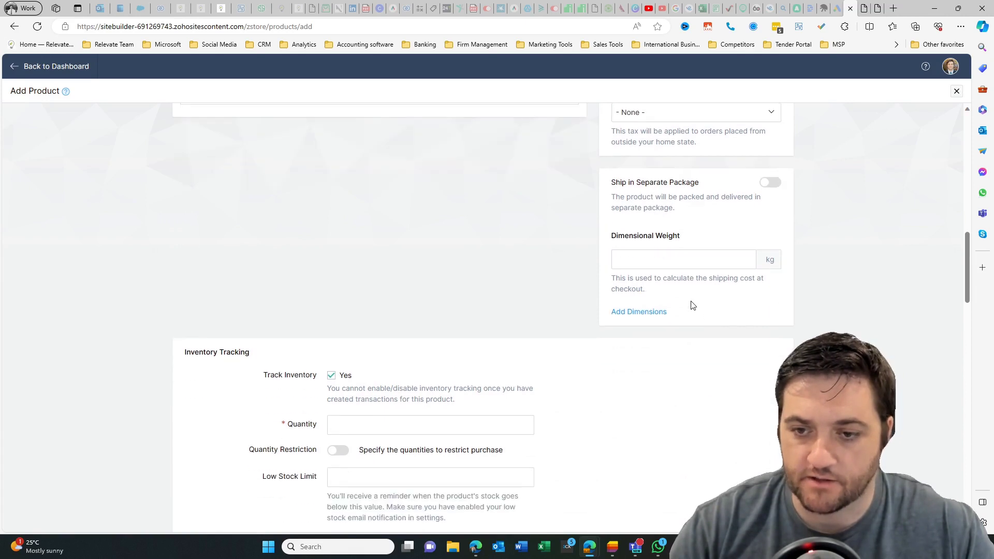
pyautogui.scroll(-4, 490, 336)
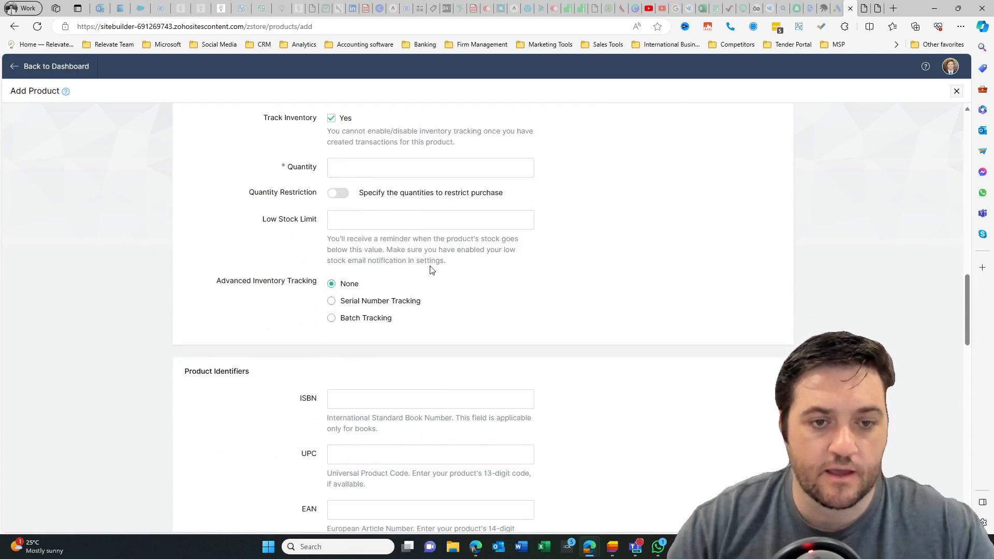
pyautogui.scroll(2, 411, 255)
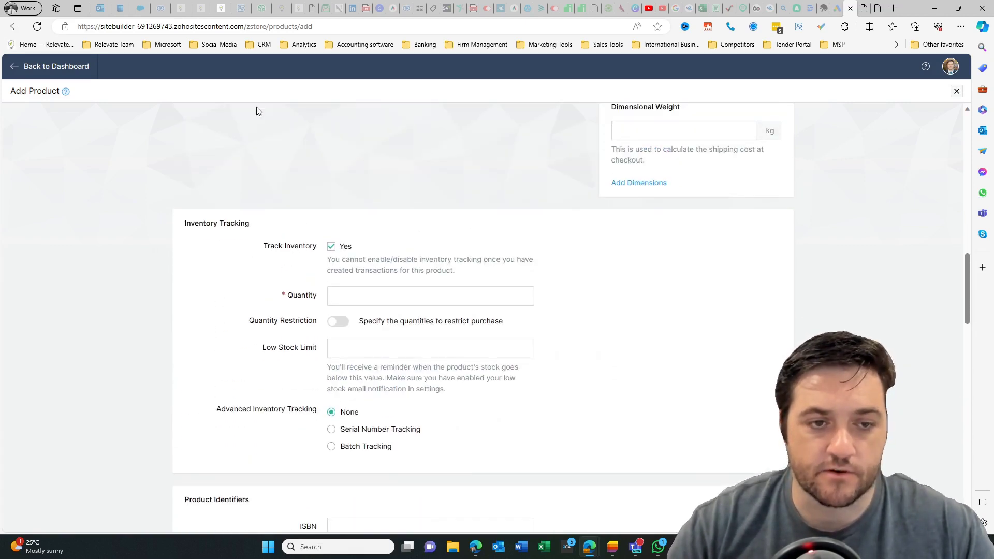
pyautogui.click(331, 247)
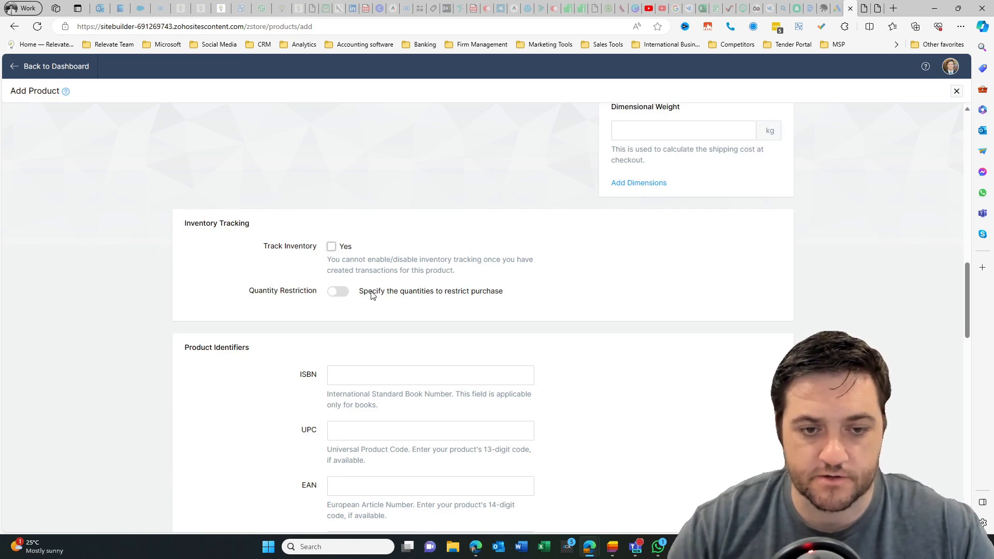
pyautogui.click(339, 291)
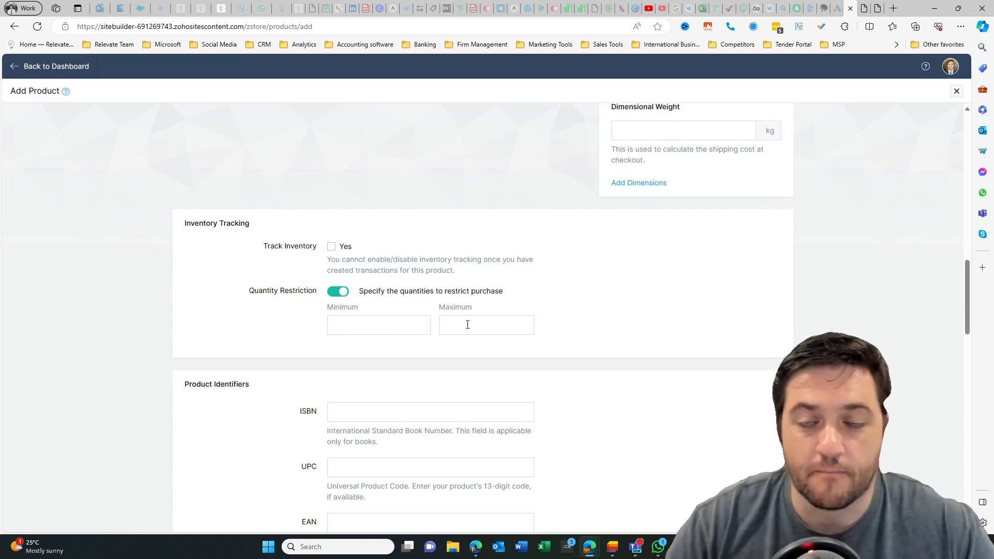
pyautogui.scroll(-3, 517, 331)
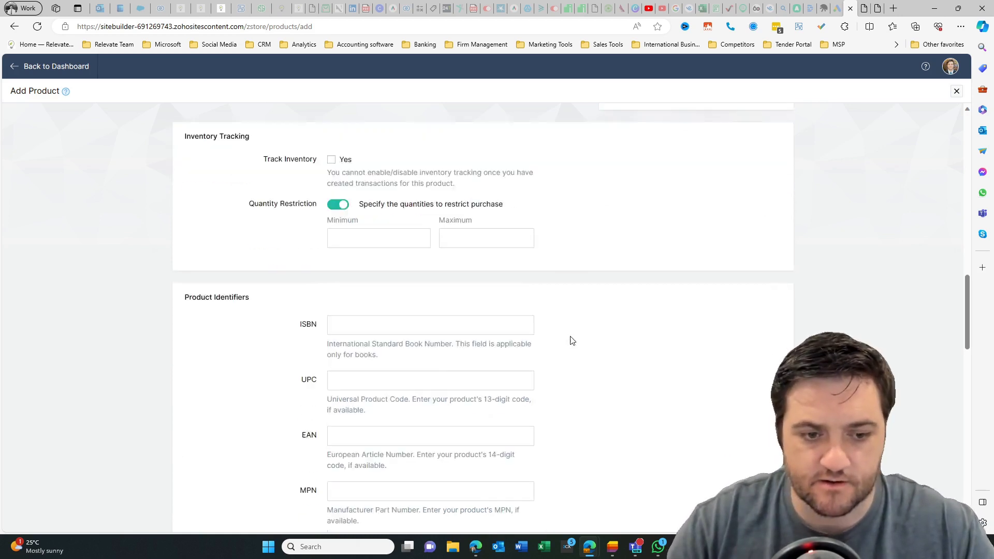
pyautogui.scroll(-6, 639, 302)
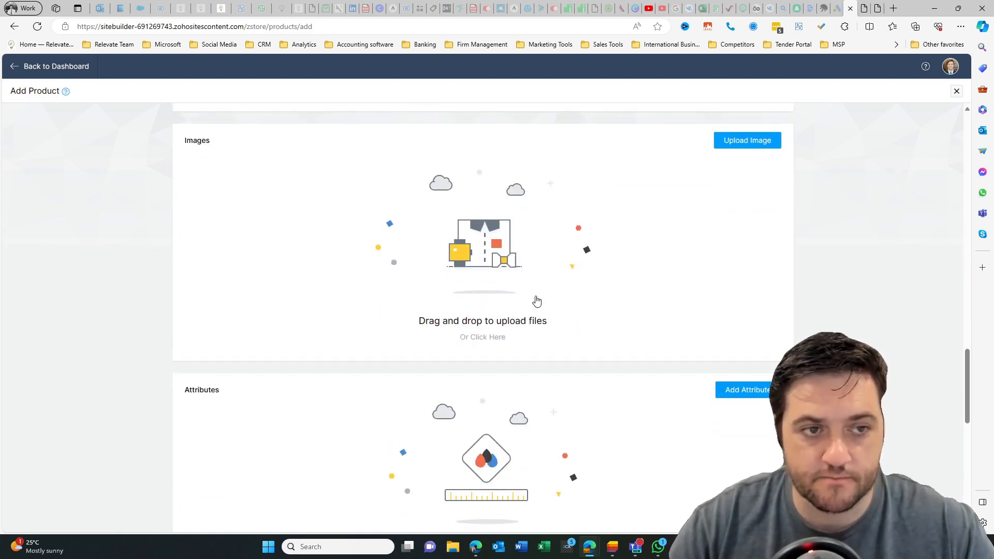
pyautogui.scroll(-3, 583, 248)
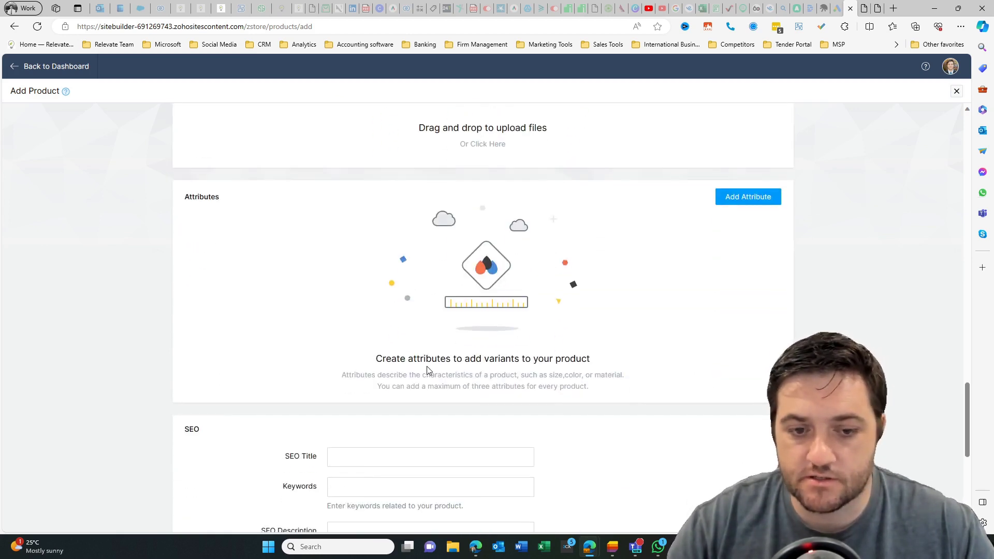
# Look over the Add Attribute dialog, dismiss it unused, and save Coffee Beans
pyautogui.click(759, 197)
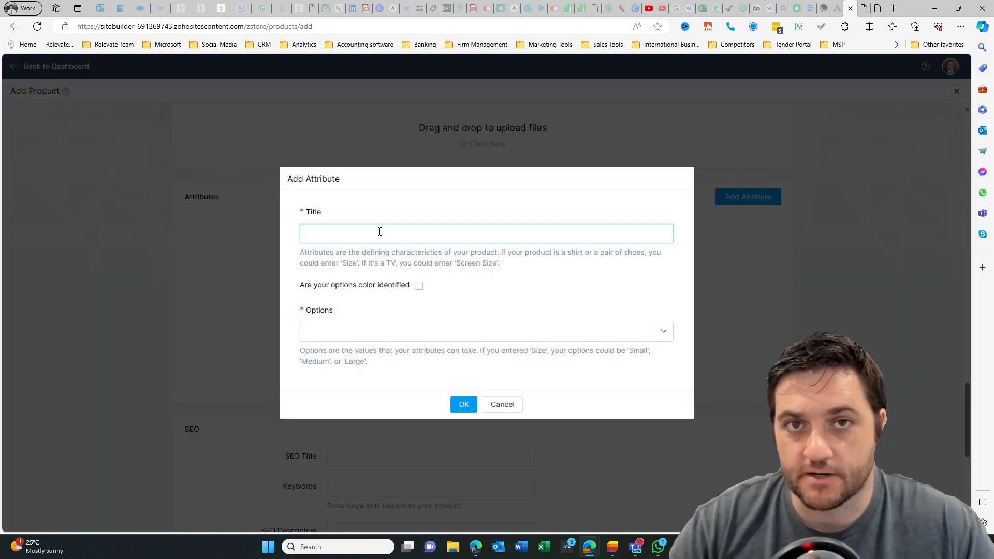
pyautogui.click(379, 232)
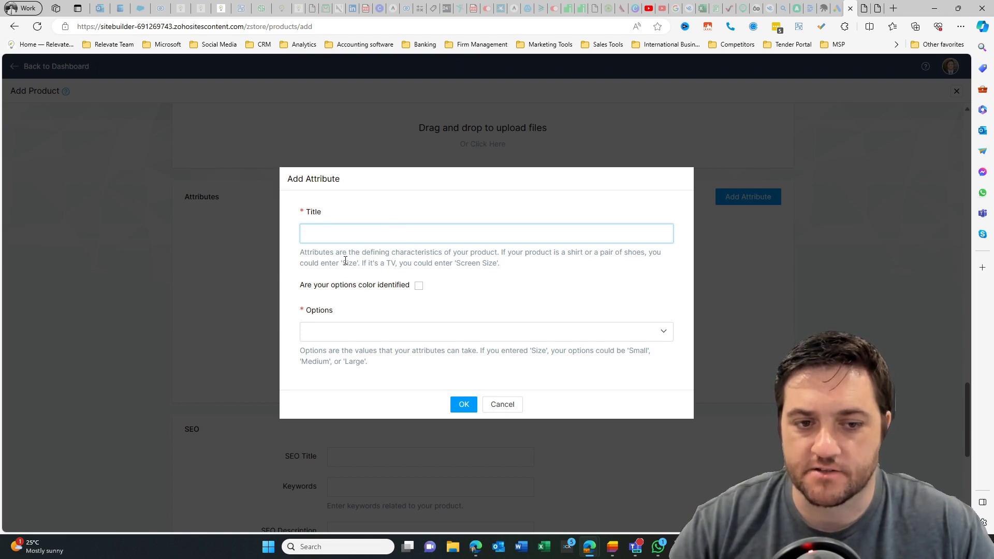
pyautogui.moveTo(343, 262); pyautogui.dragTo(356, 265)
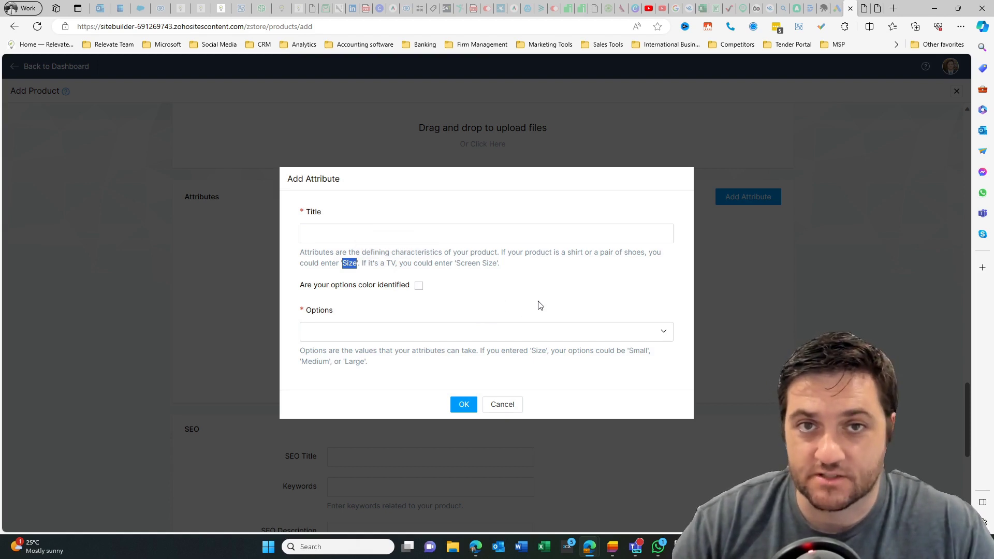
pyautogui.click(442, 337)
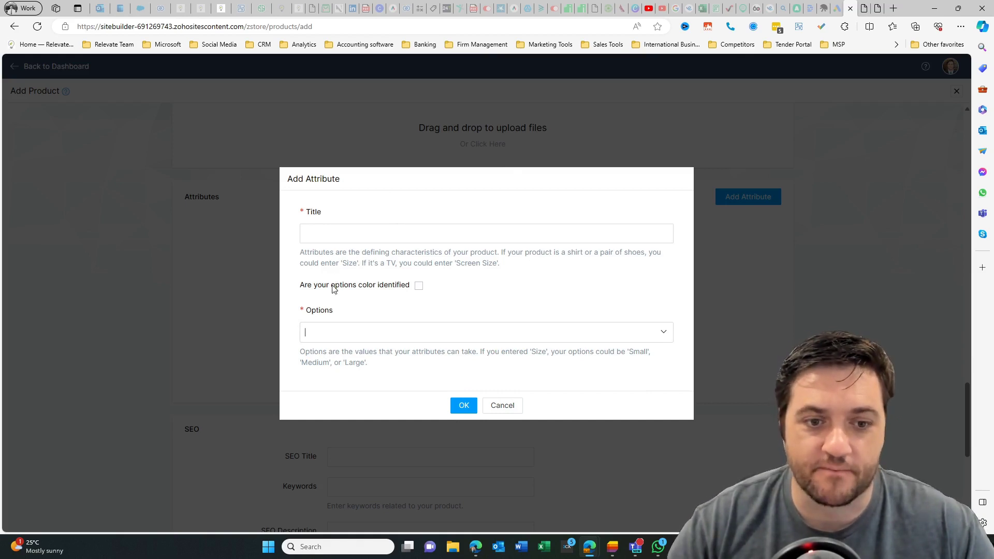
pyautogui.press('Escape')
pyautogui.scroll(-7, 452, 300)
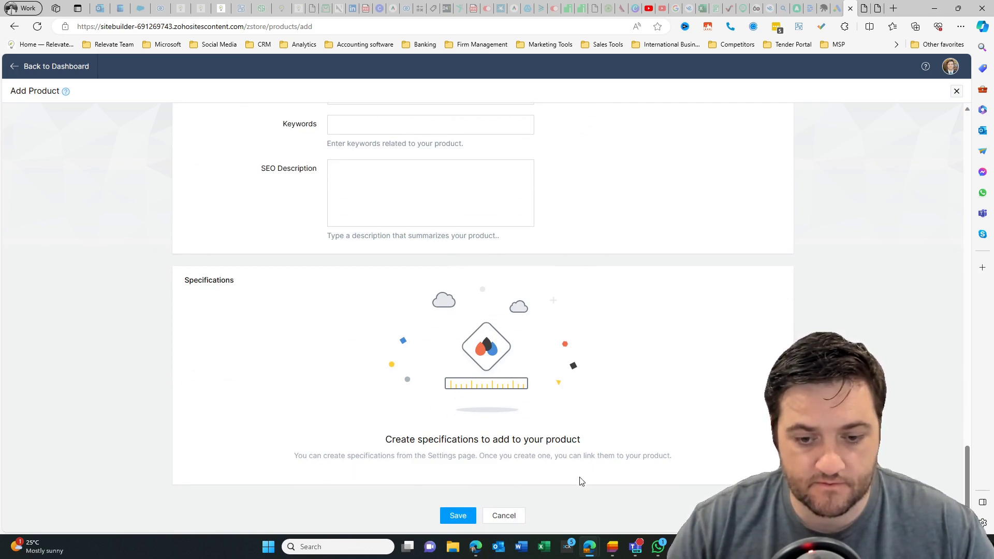
pyautogui.click(446, 518)
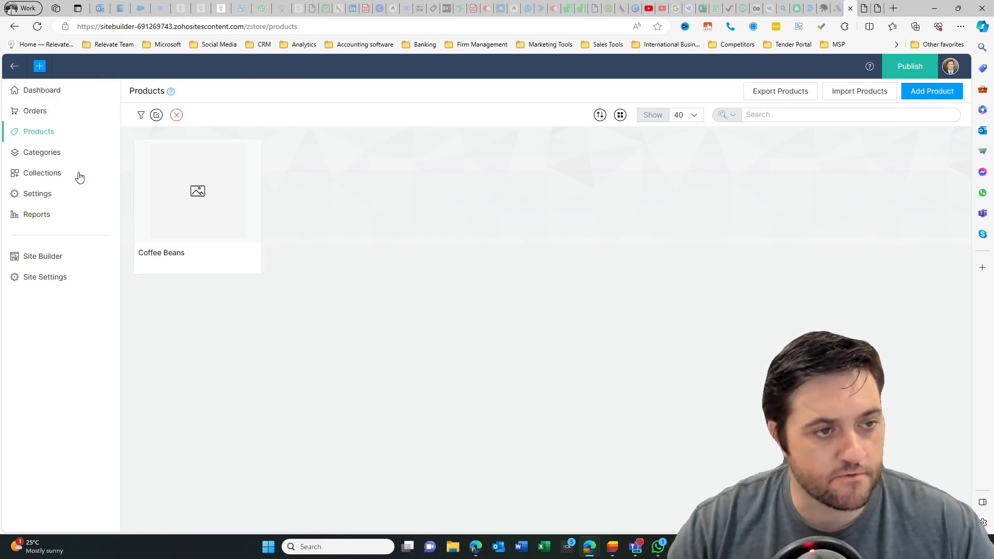
# Remove the Wood category from the store's categories and confirm the deletion
pyautogui.click(29, 152)
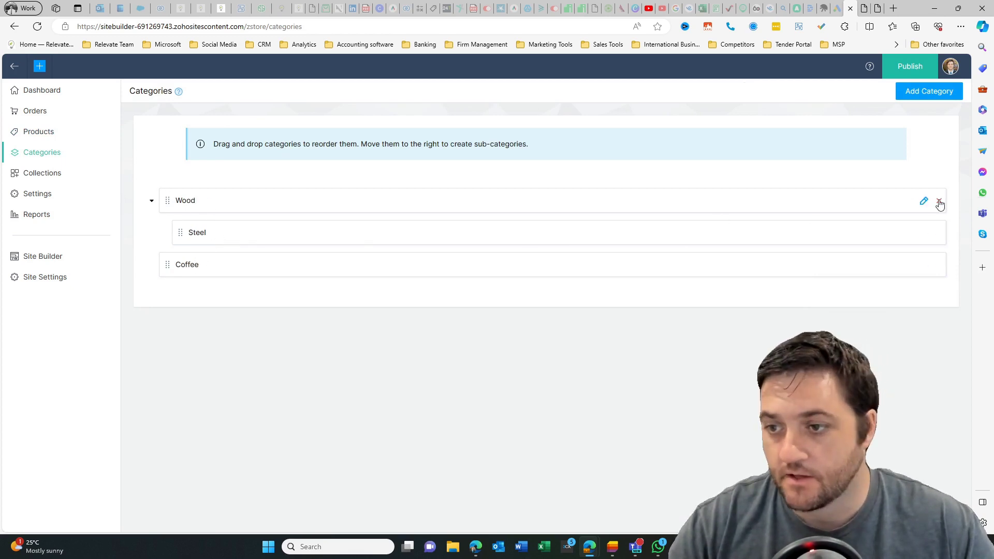
pyautogui.click(939, 201)
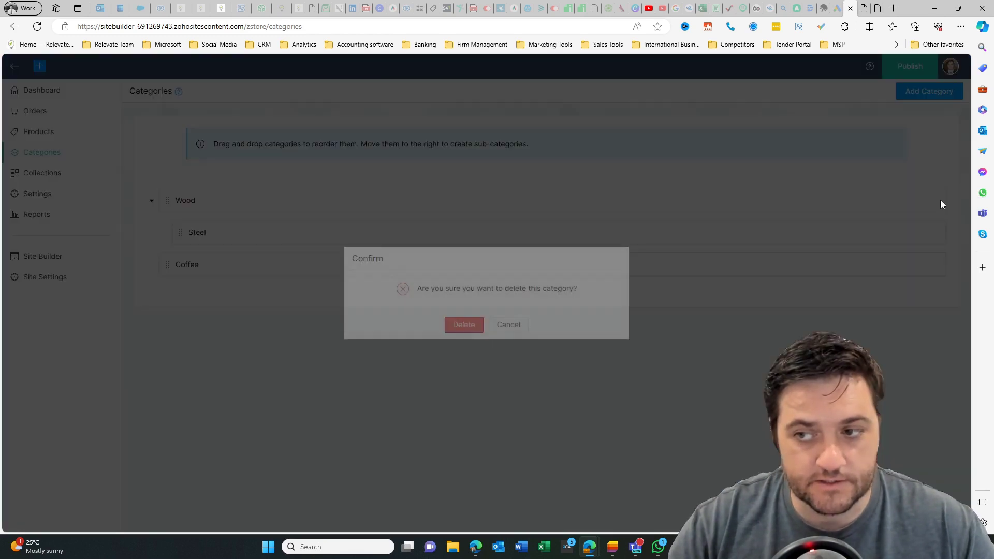
pyautogui.click(458, 326)
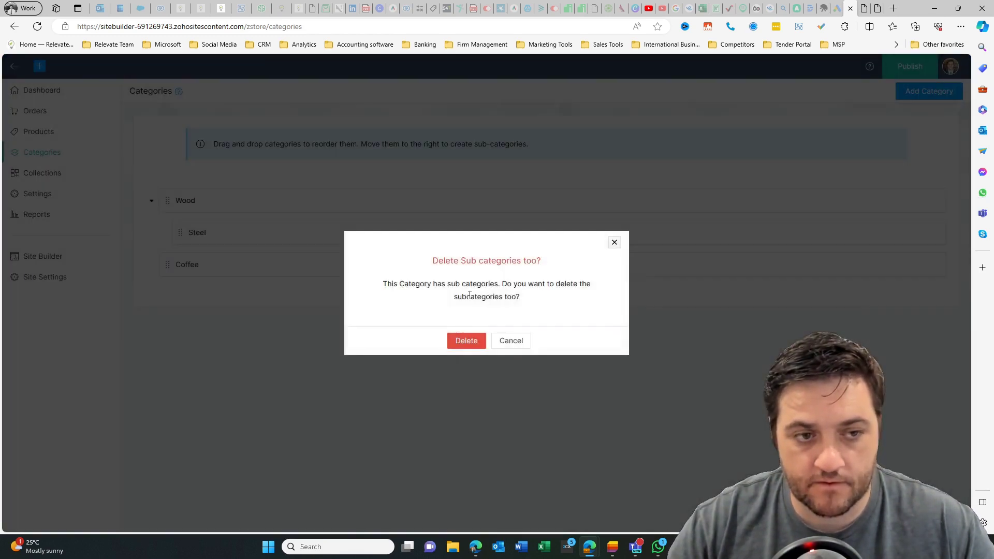
# Delete the Wood category with its Steel sub-category and add a Tea category
pyautogui.click(465, 344)
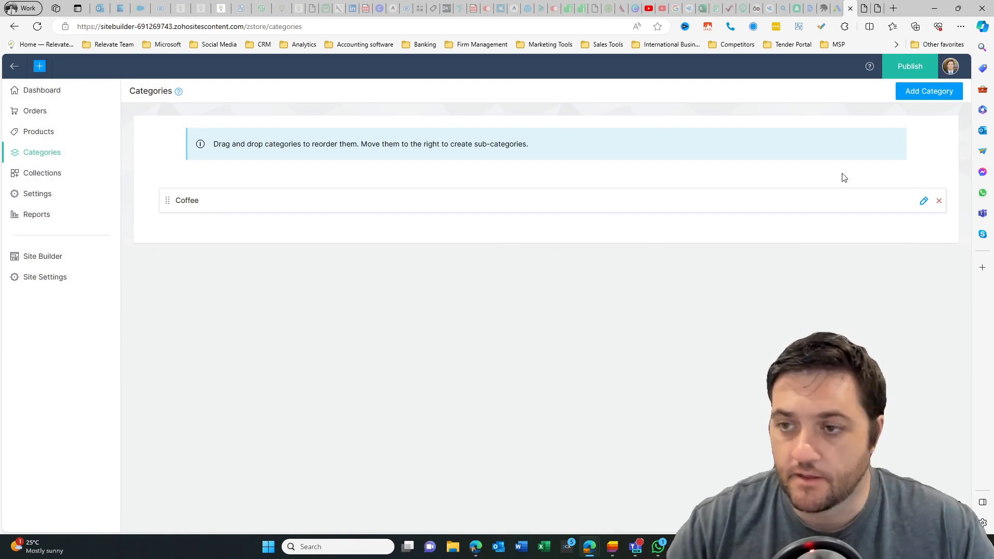
pyautogui.click(940, 93)
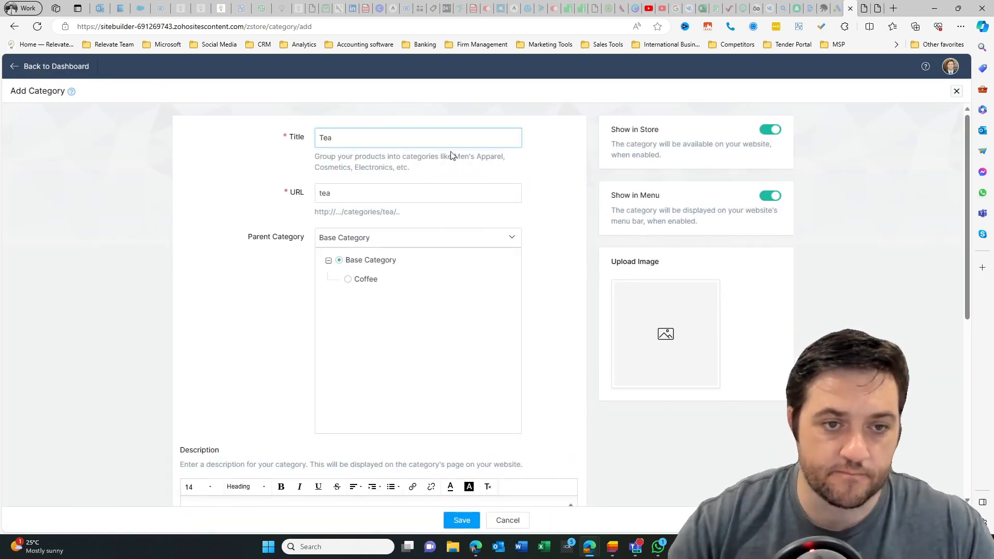
pyautogui.click(462, 520)
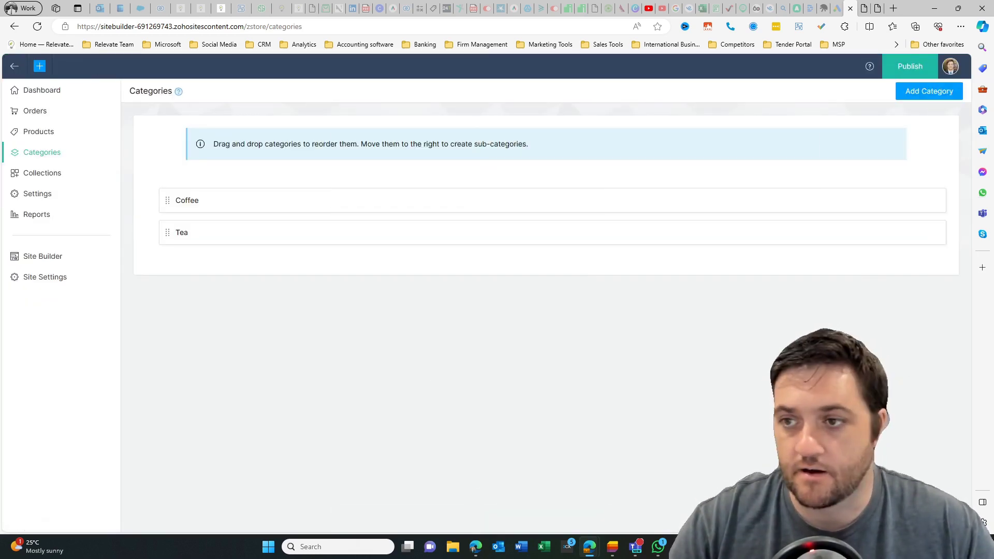
# Add a new Consumables category
pyautogui.click(926, 96)
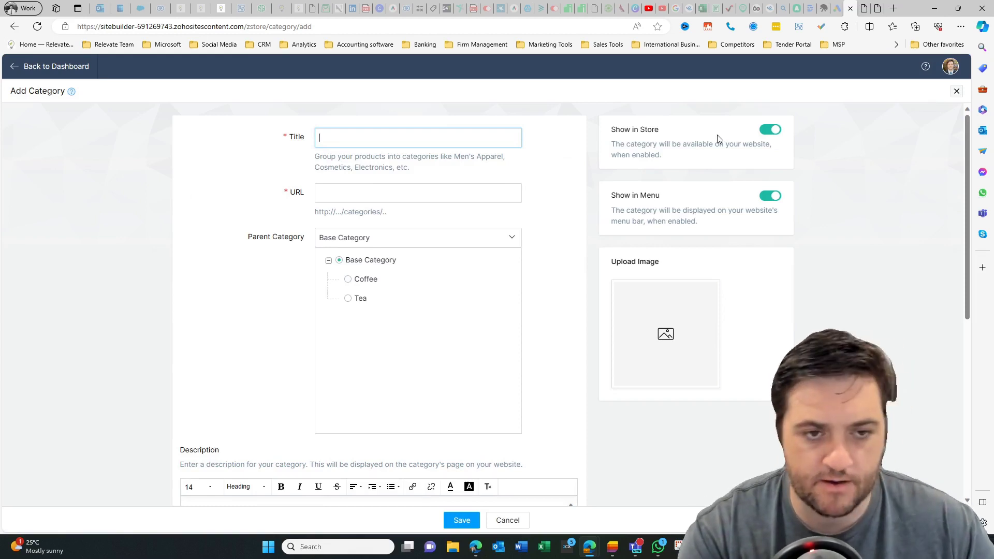
pyautogui.write('Co')
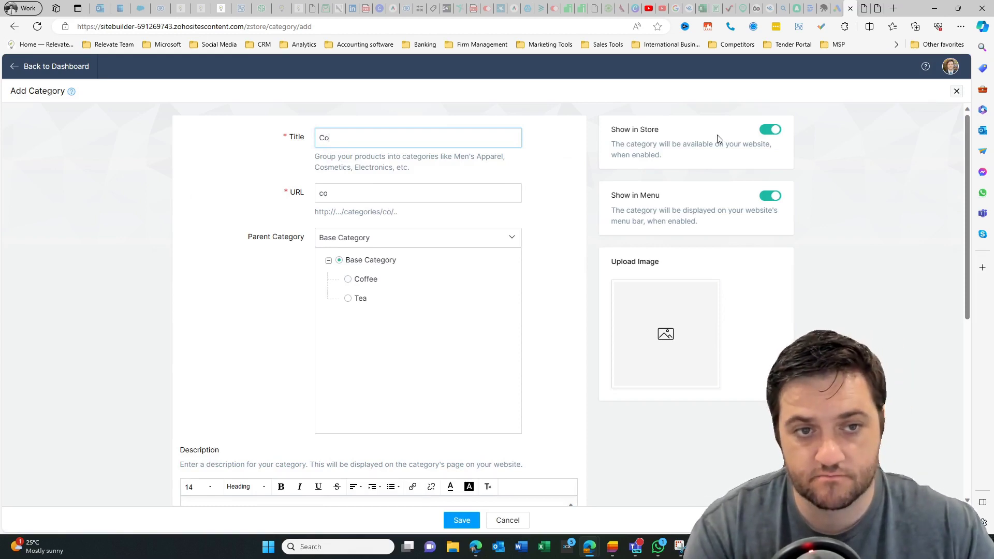
pyautogui.scroll(-7, 672, 348)
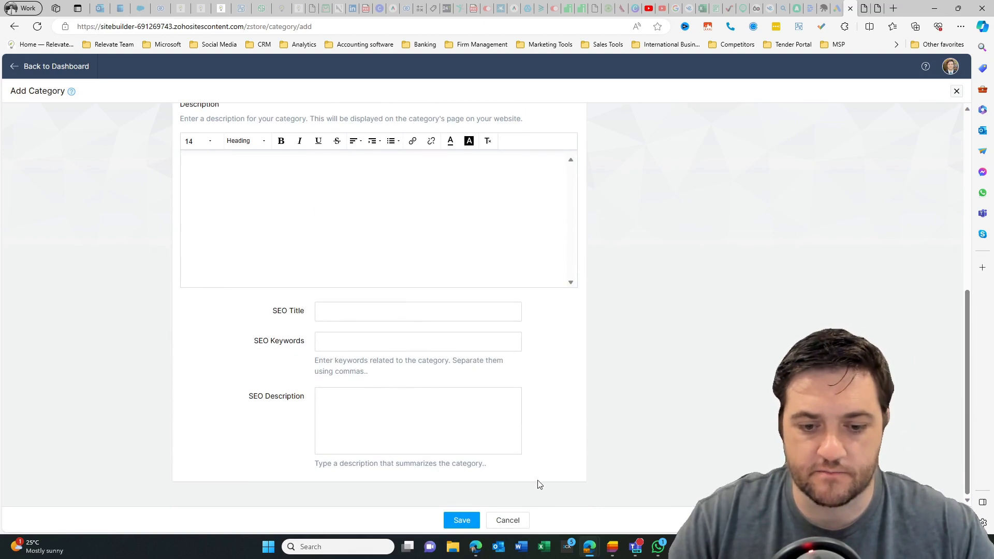
pyautogui.scroll(7, 553, 470)
pyautogui.click(466, 522)
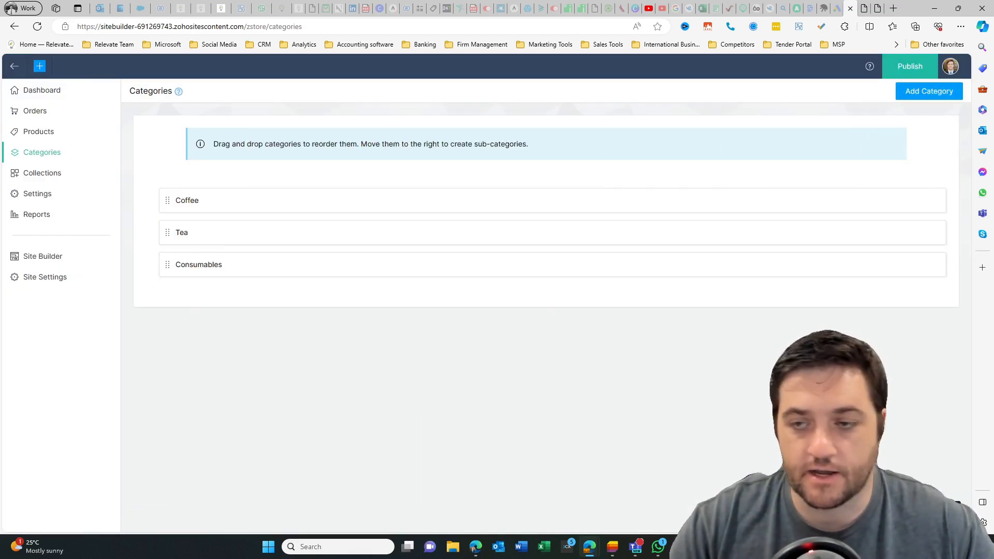
# Add an Equipment category and nest Consumables beneath it
pyautogui.click(932, 97)
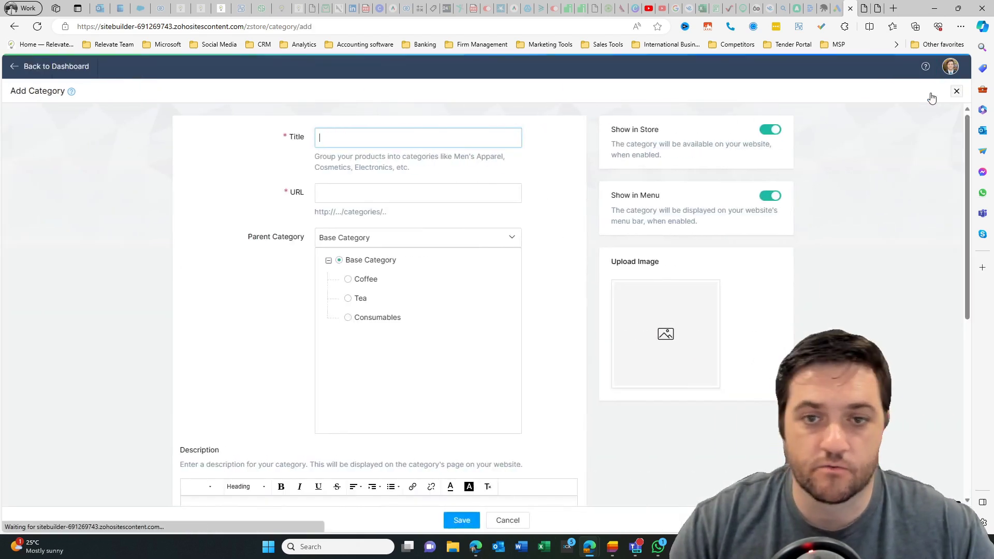
pyautogui.write('Equ')
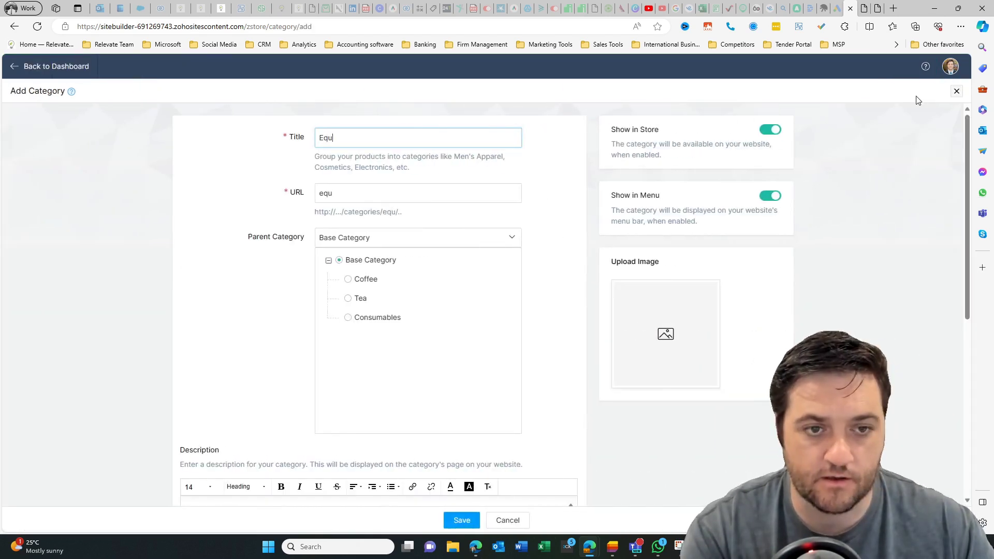
pyautogui.write('ip')
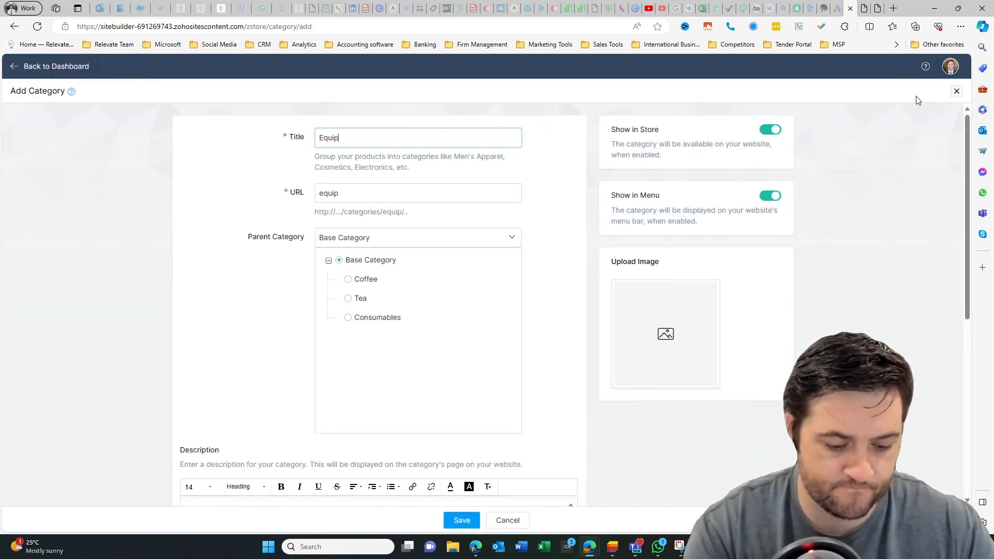
pyautogui.write('ment')
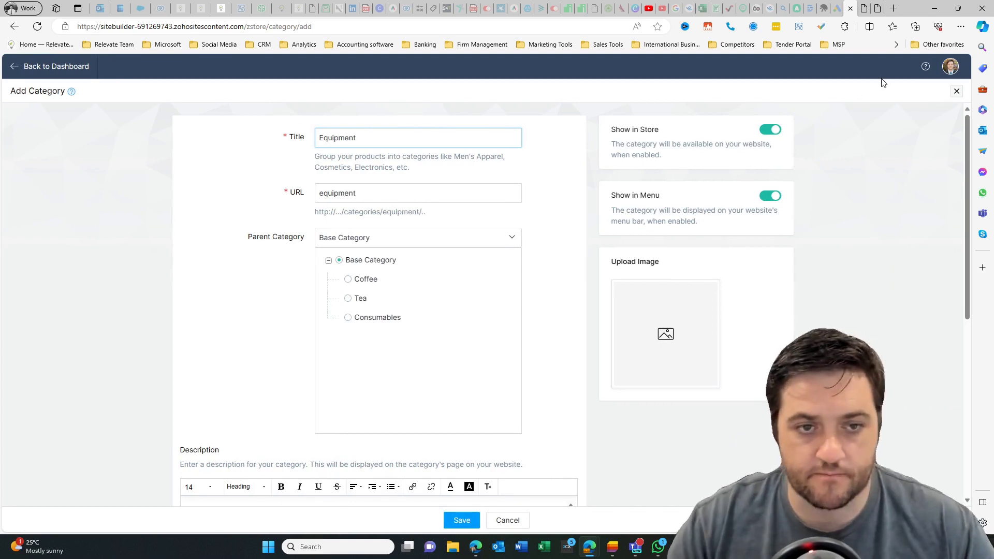
pyautogui.click(451, 520)
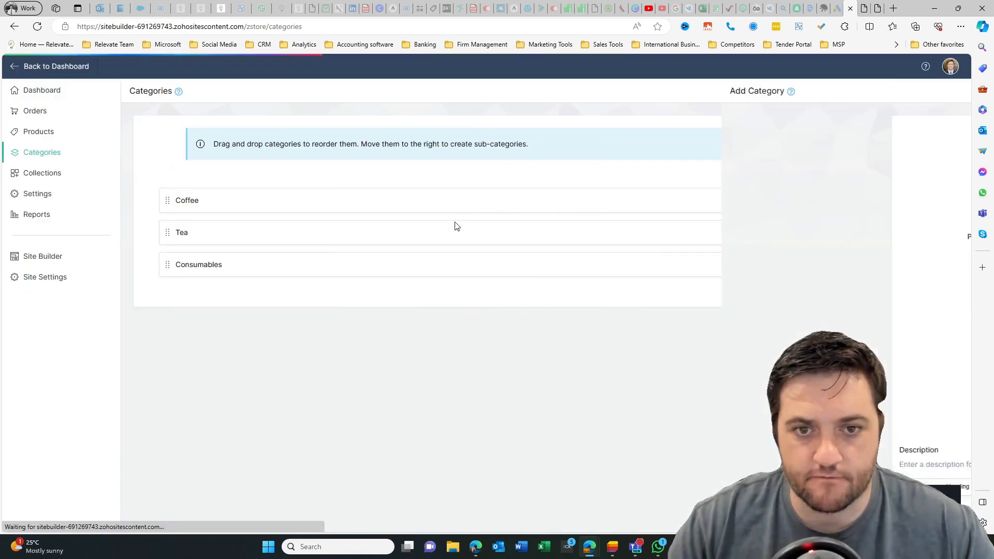
pyautogui.moveTo(164, 264); pyautogui.dragTo(175, 317)
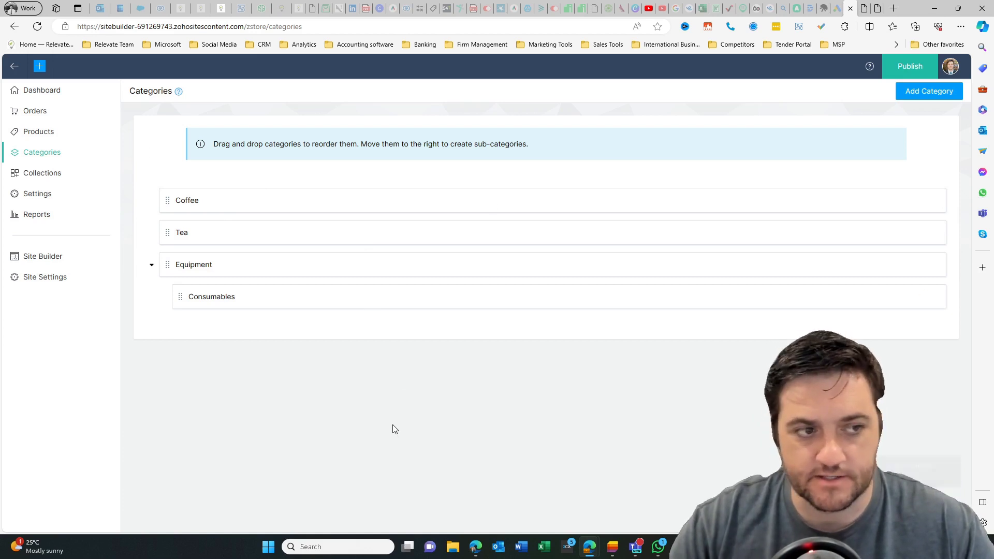
# Open the All Products collection for editing and look over its description and SEO fields
pyautogui.click(32, 180)
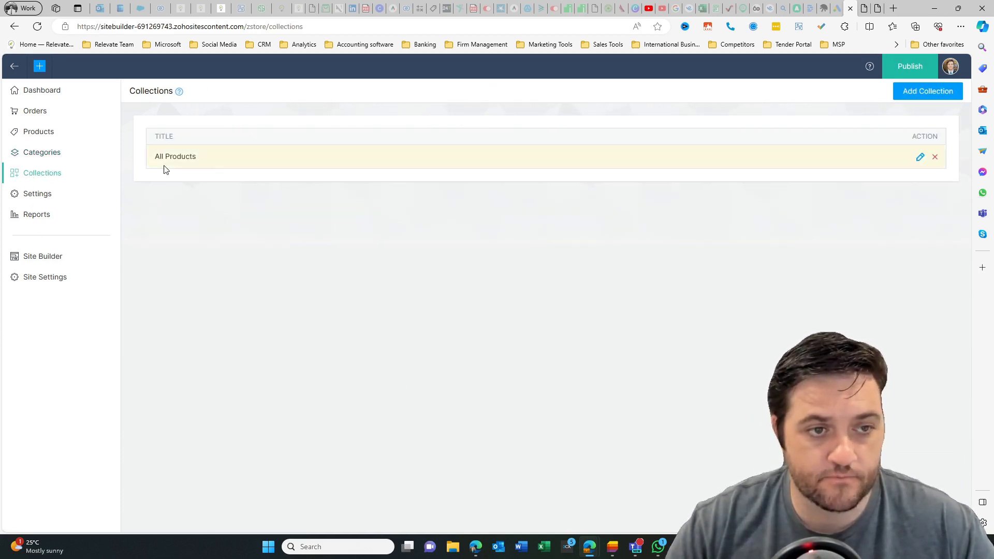
pyautogui.click(920, 157)
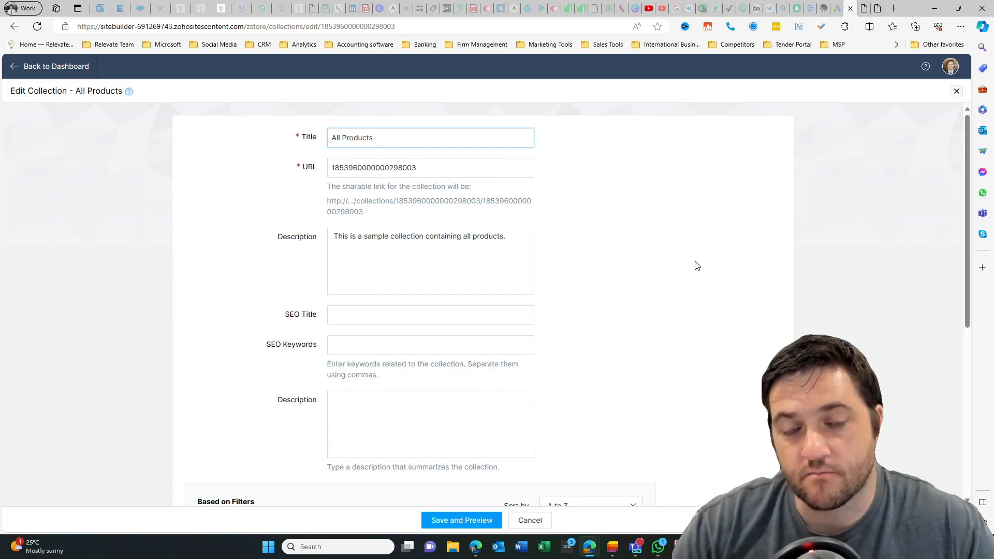
pyautogui.scroll(-1, 696, 265)
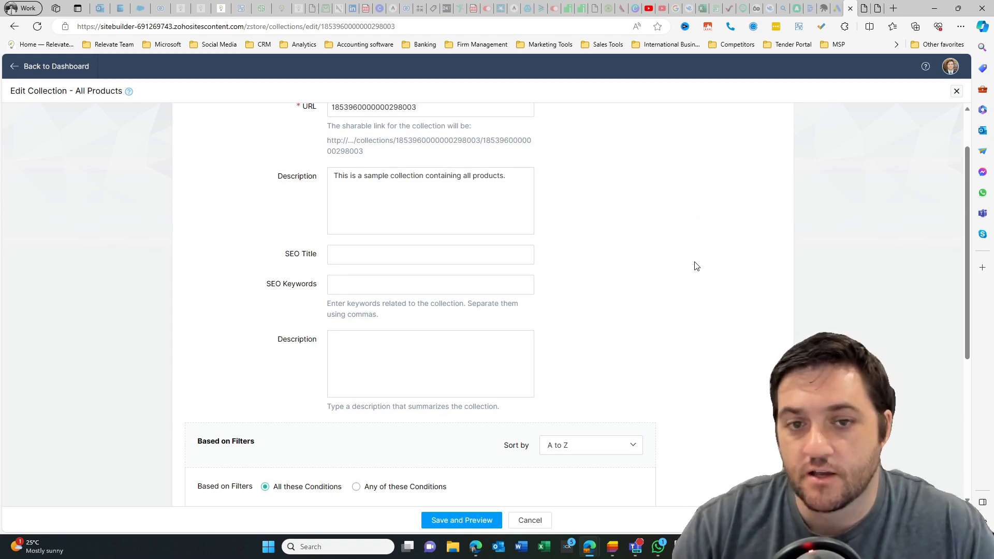
pyautogui.scroll(1, 696, 271)
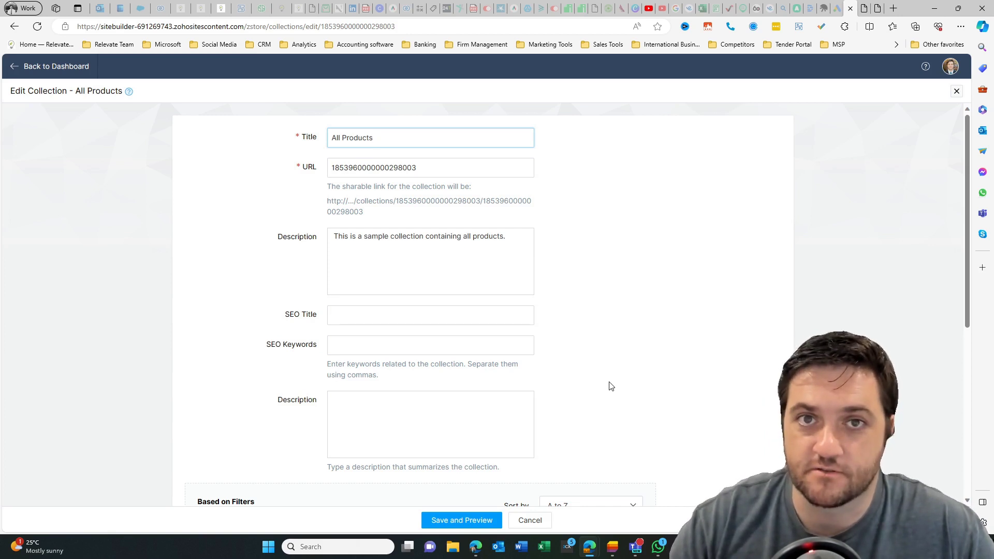
# Close the collection editor, check payment gateways and shipping carriers, then open Buy Button settings
pyautogui.press('Escape')
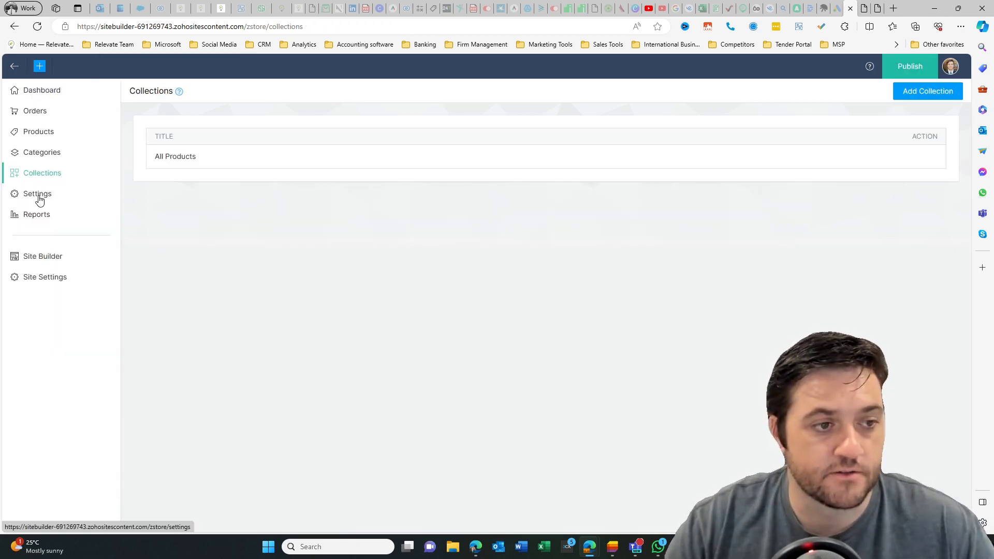
pyautogui.click(39, 200)
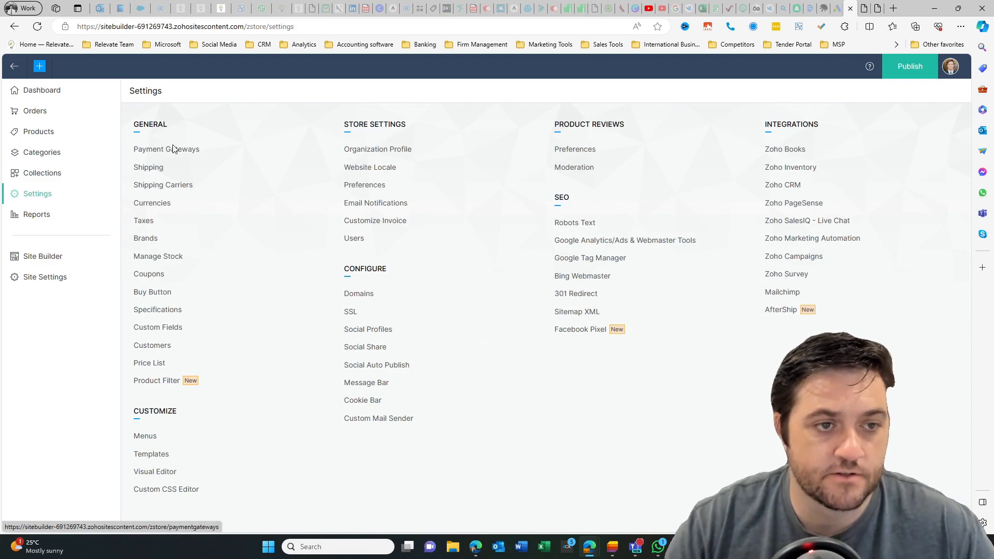
pyautogui.click(169, 150)
pyautogui.click(155, 187)
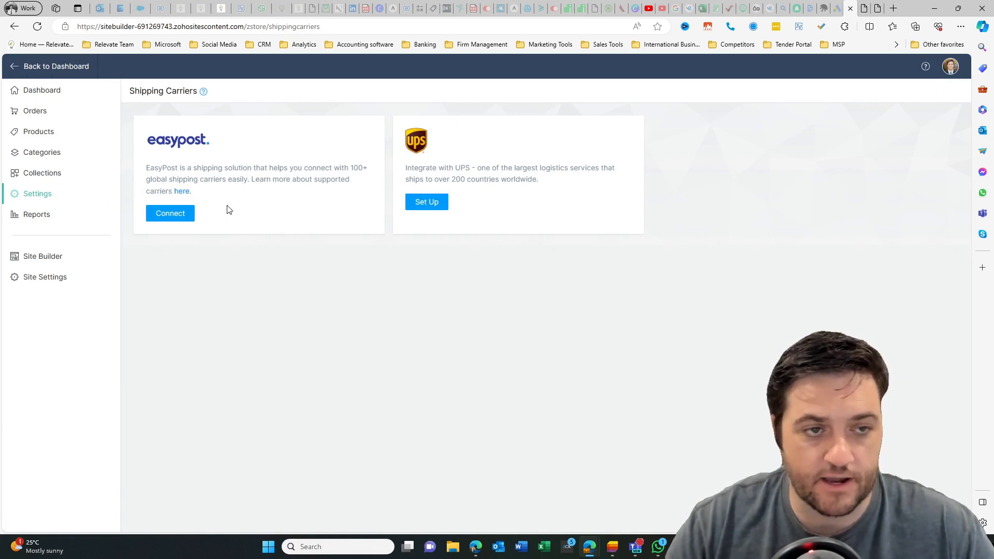
pyautogui.click(38, 198)
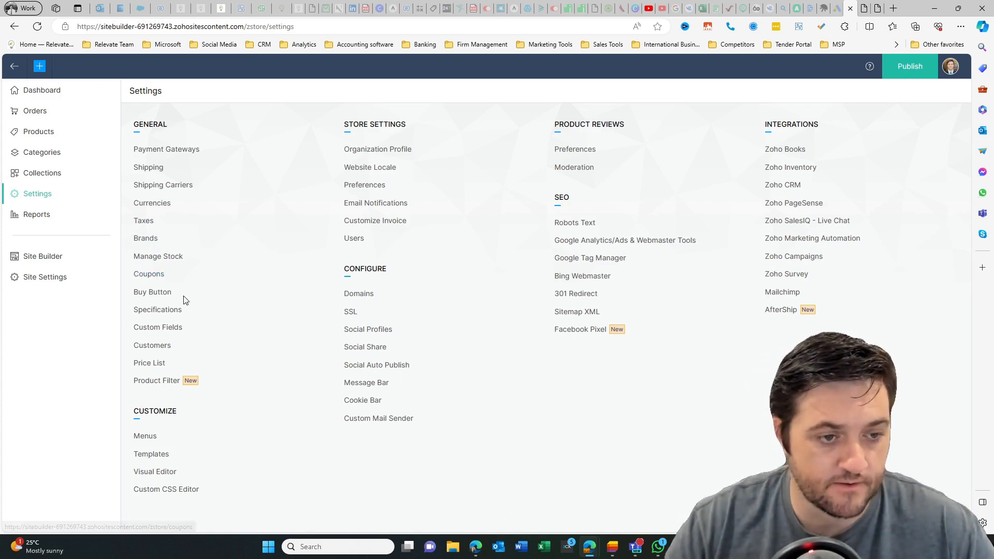
pyautogui.click(161, 293)
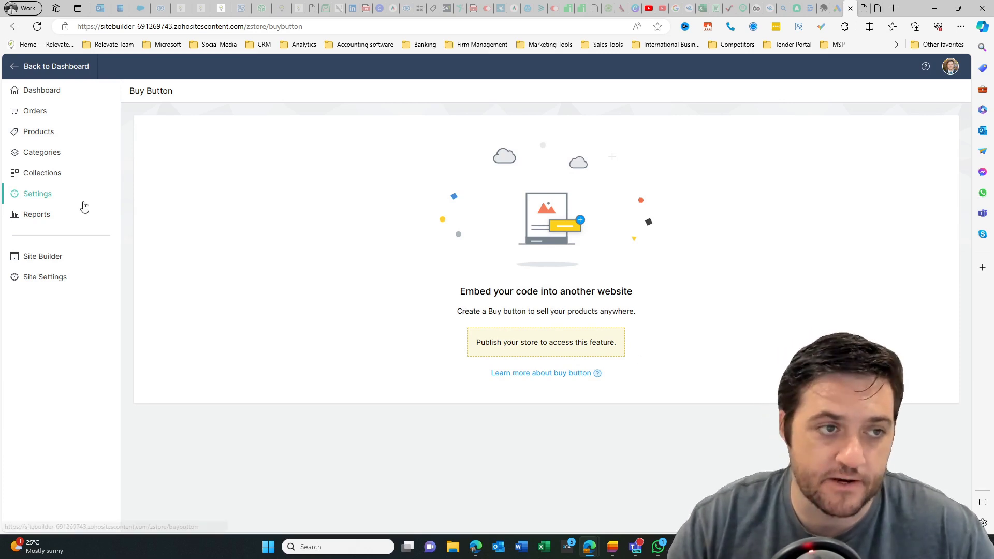
# Return from the Buy Button page to the Settings overview listing Zoho Books, CRM and Mailchimp
pyautogui.click(68, 195)
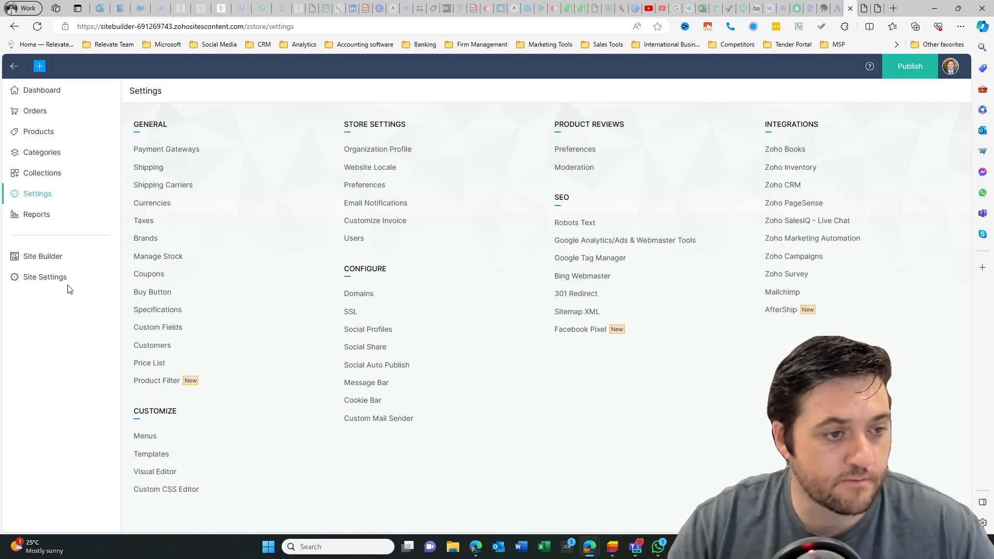
# Browse the sales, traffic, top purchasers, payment, abandoned cart and store funnel reports
pyautogui.click(31, 214)
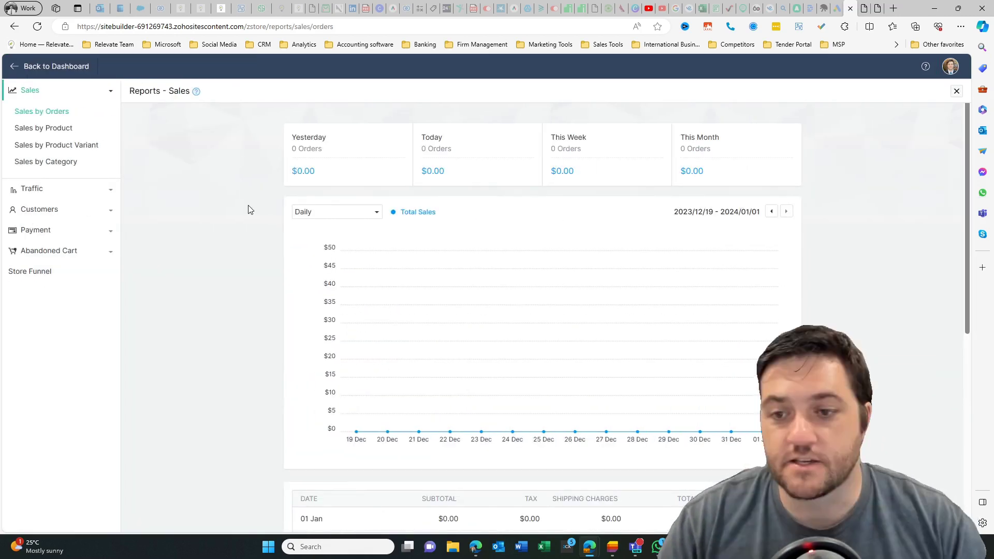
pyautogui.scroll(-6, 250, 209)
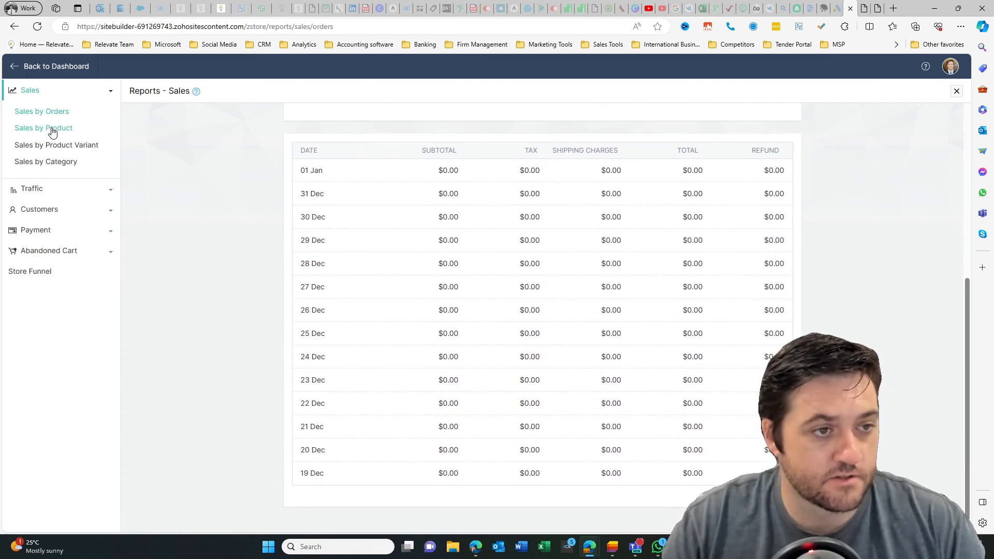
pyautogui.click(44, 189)
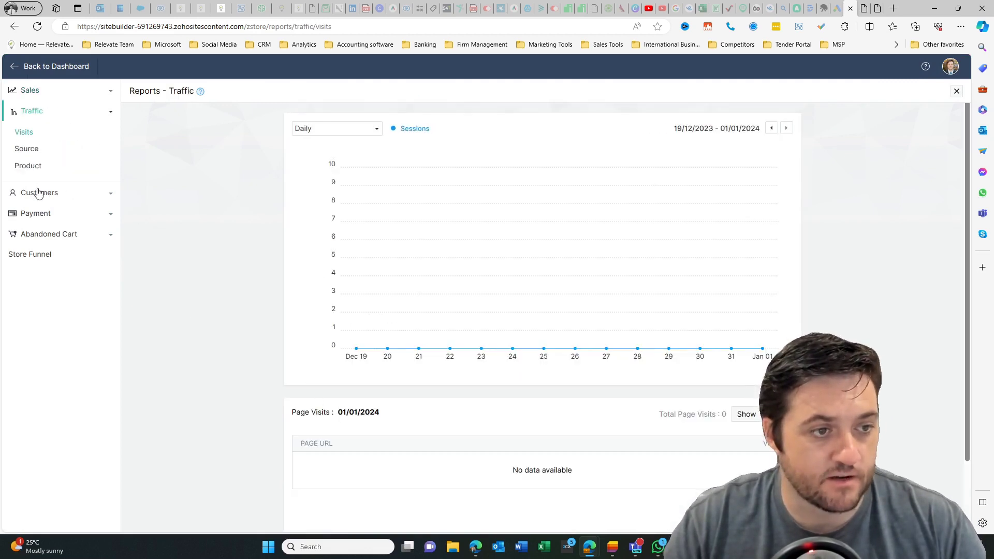
pyautogui.click(54, 195)
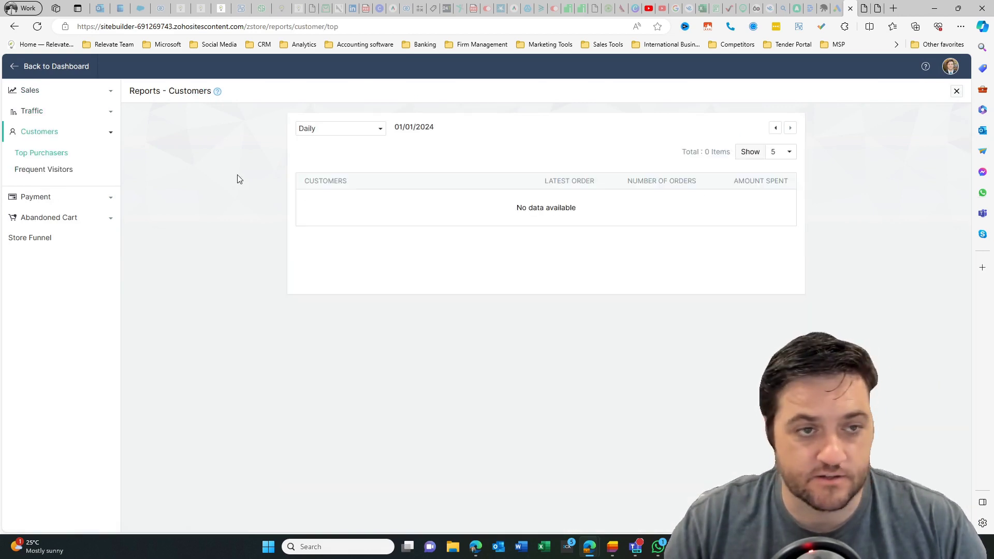
pyautogui.click(44, 198)
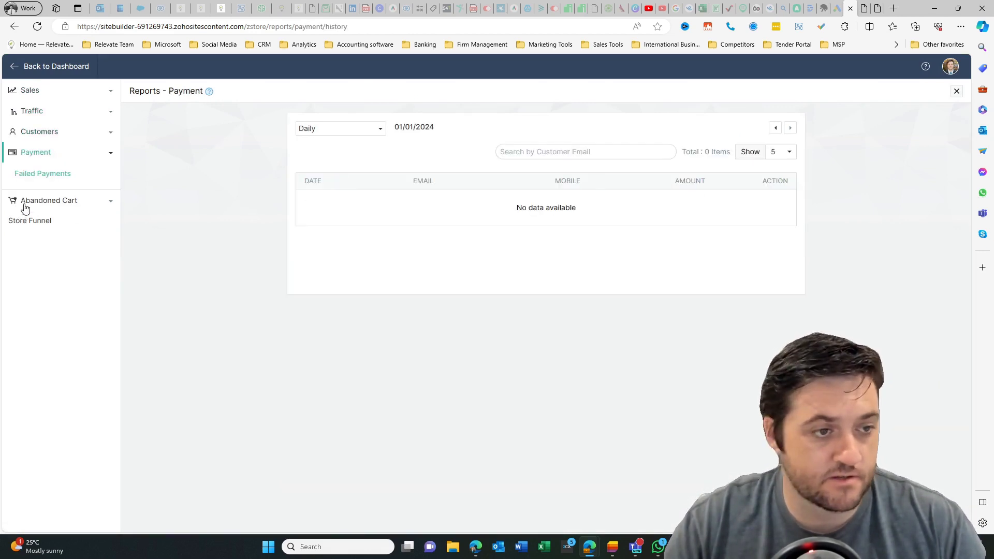
pyautogui.click(46, 201)
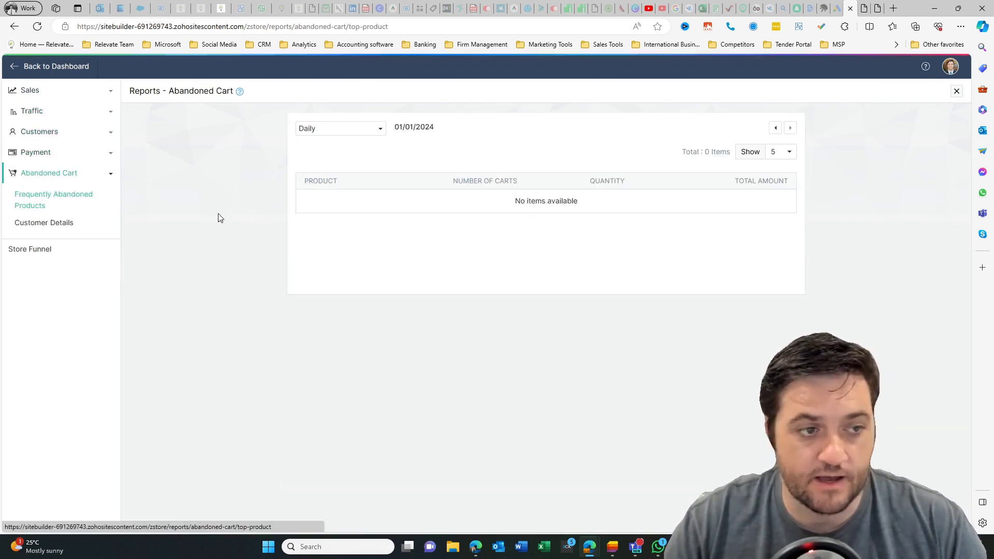
pyautogui.click(41, 254)
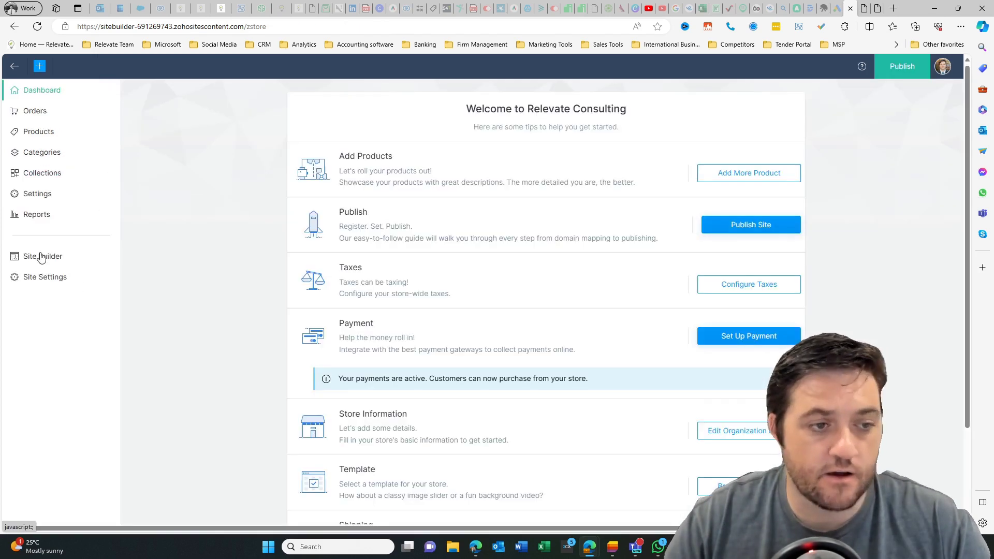
# Open the Home page in the Site Builder and scroll to the empty section above the newsletter
pyautogui.click(42, 257)
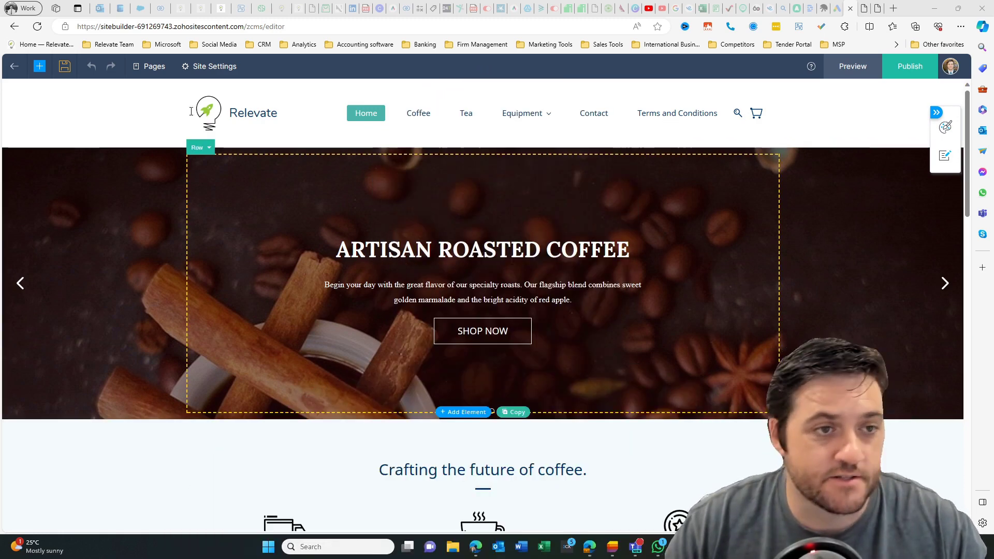
pyautogui.scroll(-5, 297, 202)
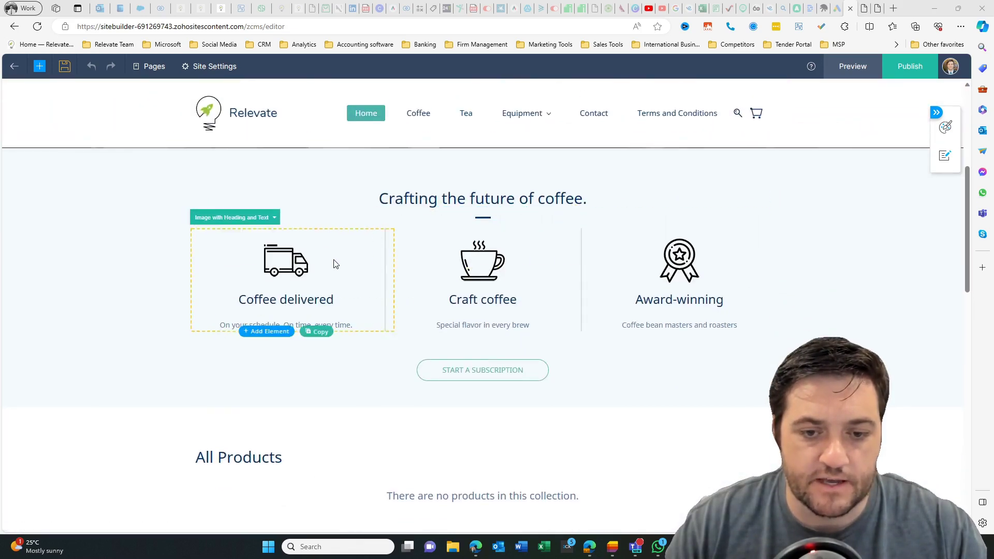
pyautogui.scroll(-4, 501, 289)
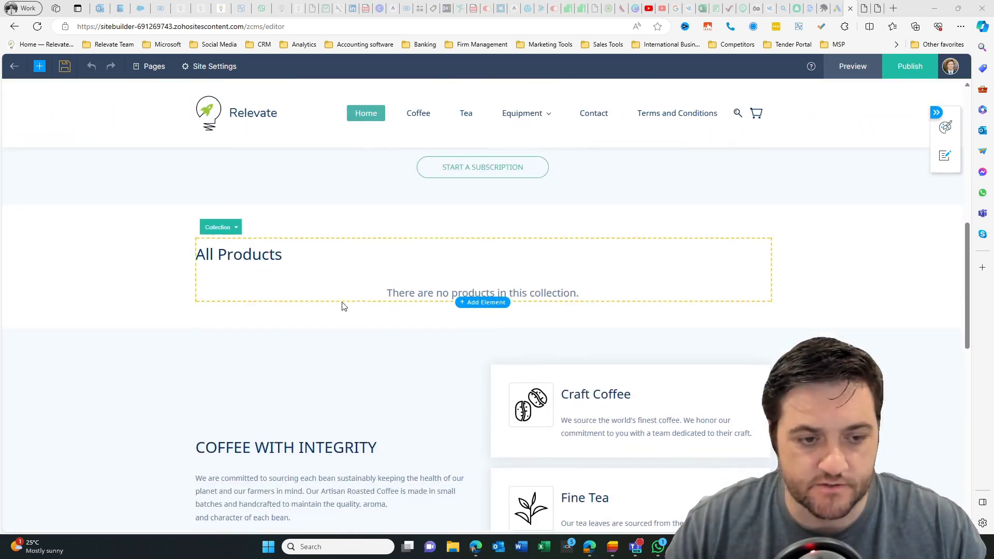
pyautogui.scroll(-1, 500, 289)
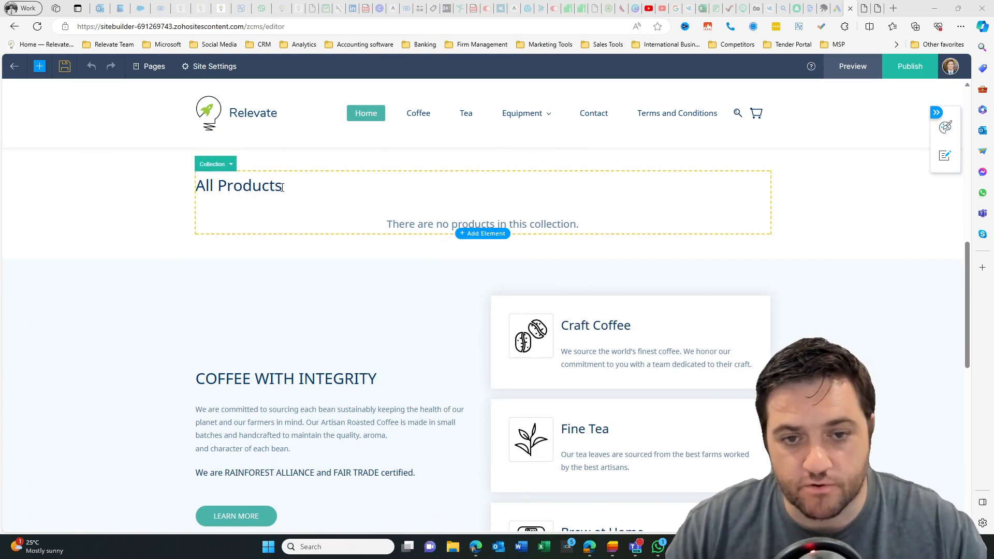
pyautogui.scroll(-2, 302, 228)
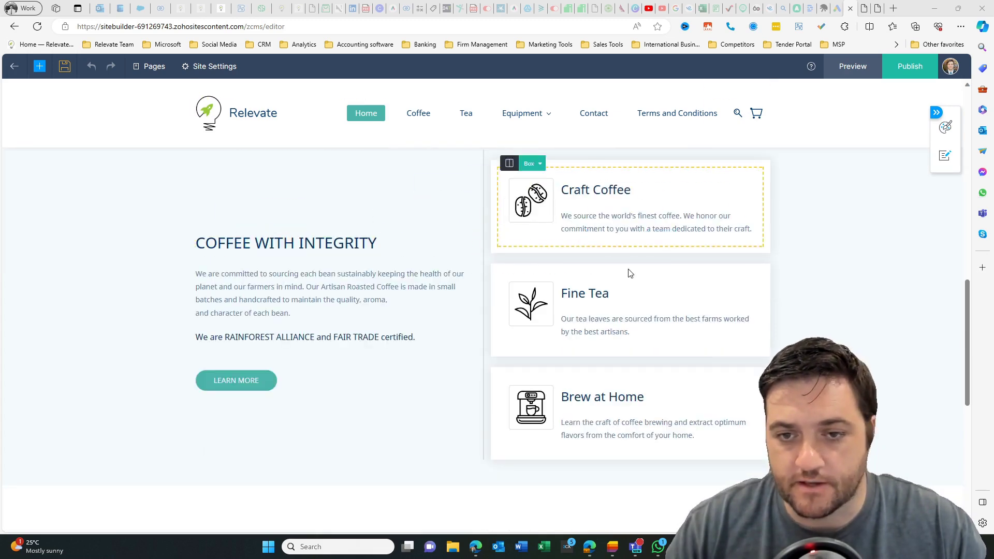
pyautogui.scroll(-1, 628, 310)
pyautogui.scroll(-5, 628, 339)
pyautogui.scroll(1, 473, 275)
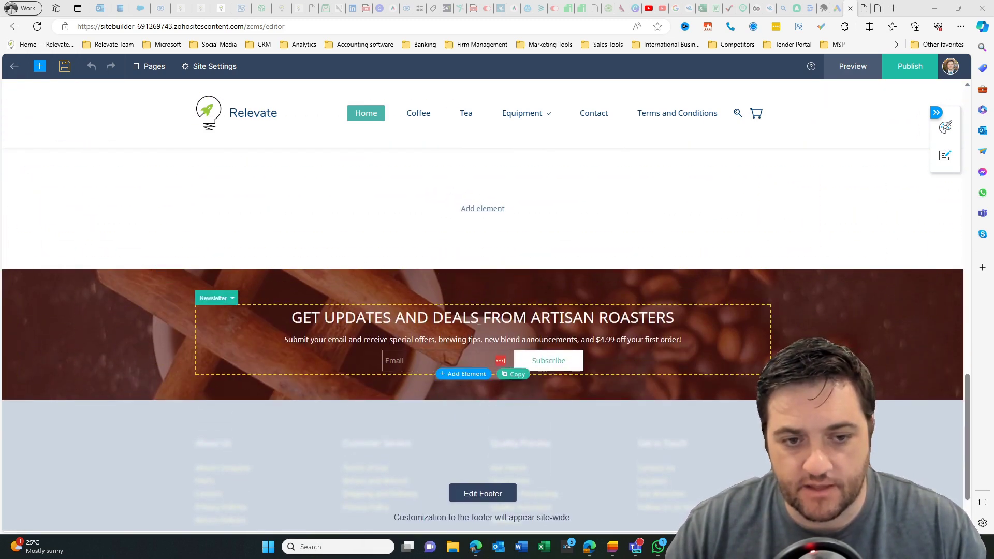
pyautogui.scroll(2, 468, 339)
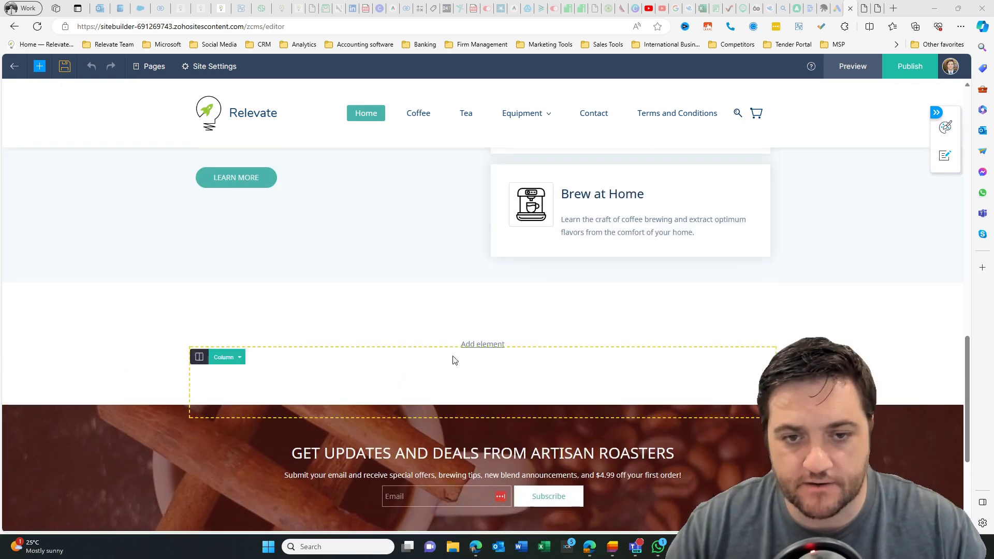
# Open the Add panel for the empty section and browse the app and form elements
pyautogui.click(485, 347)
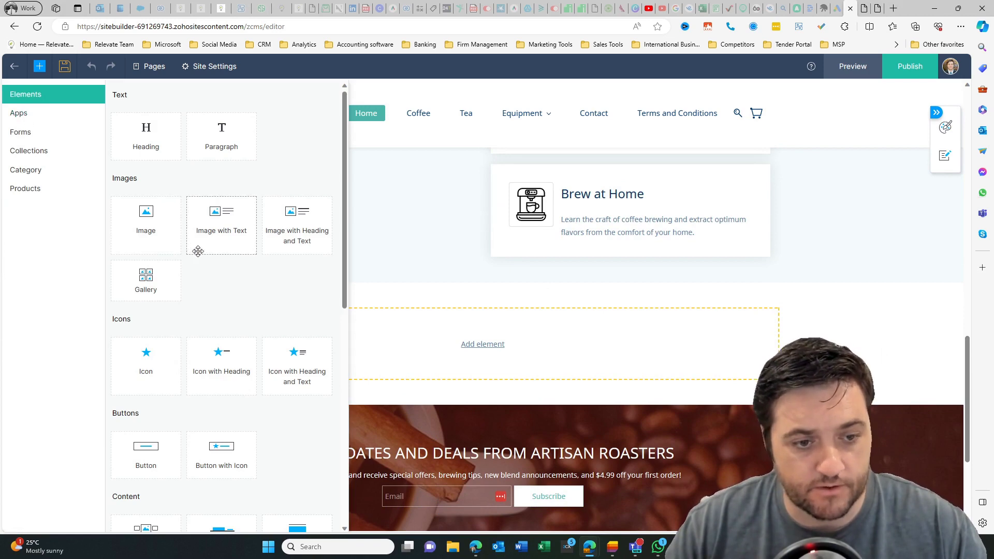
pyautogui.scroll(-9, 197, 250)
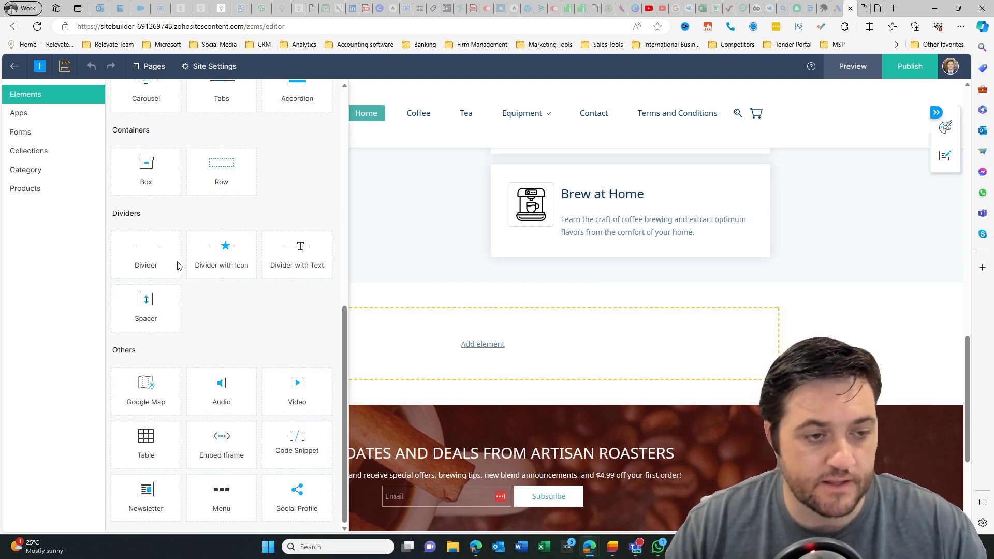
pyautogui.click(36, 120)
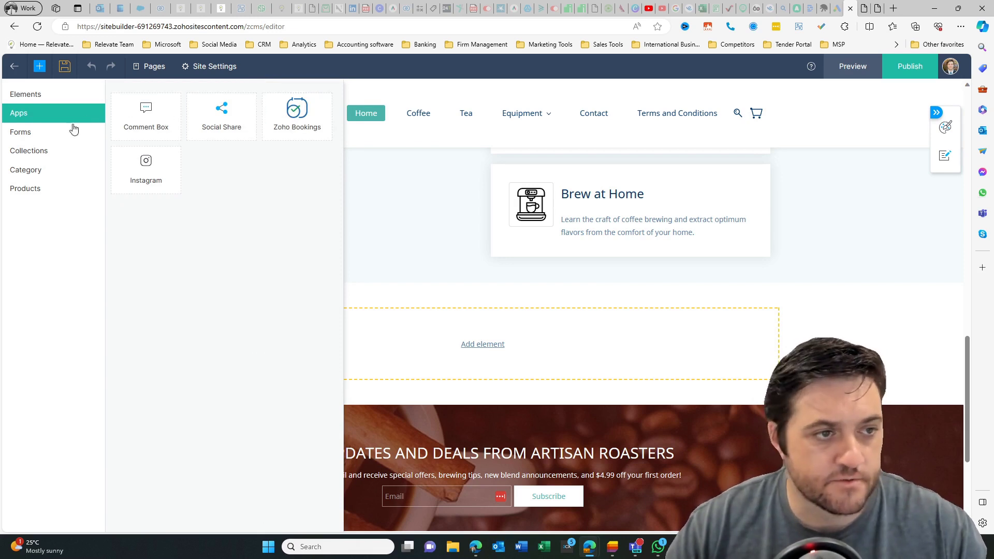
pyautogui.click(27, 134)
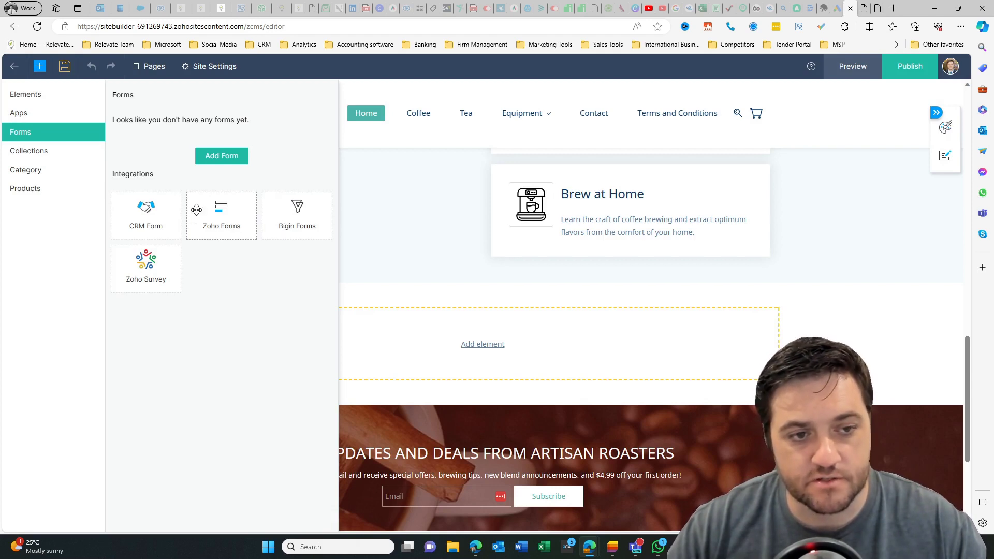
# Insert the All Products collection, remove it again, then browse the available products
pyautogui.click(15, 150)
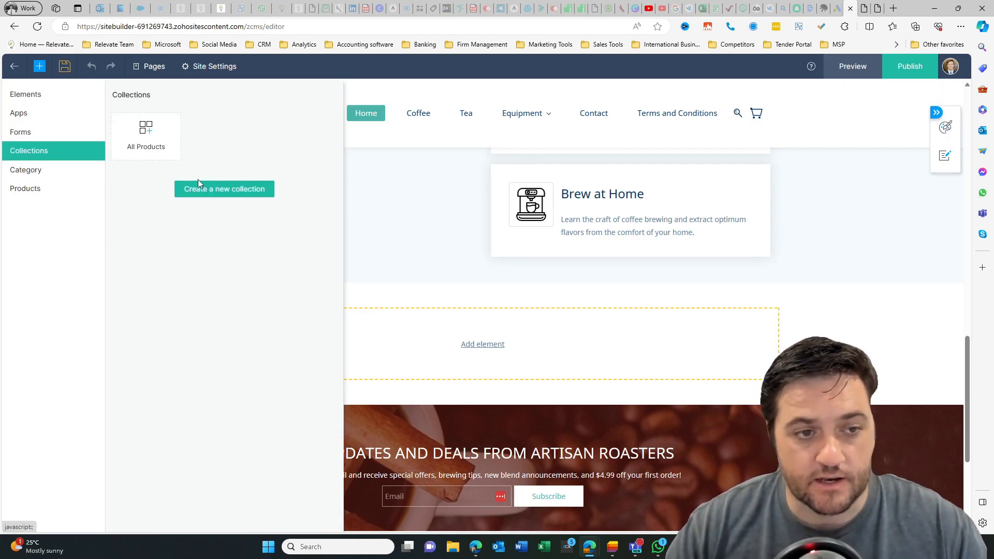
pyautogui.click(145, 133)
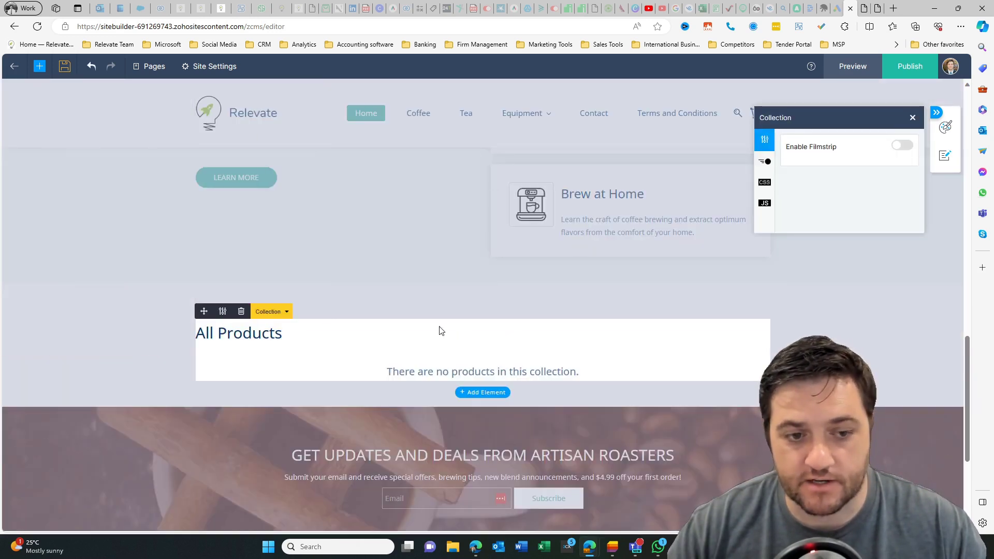
pyautogui.click(912, 119)
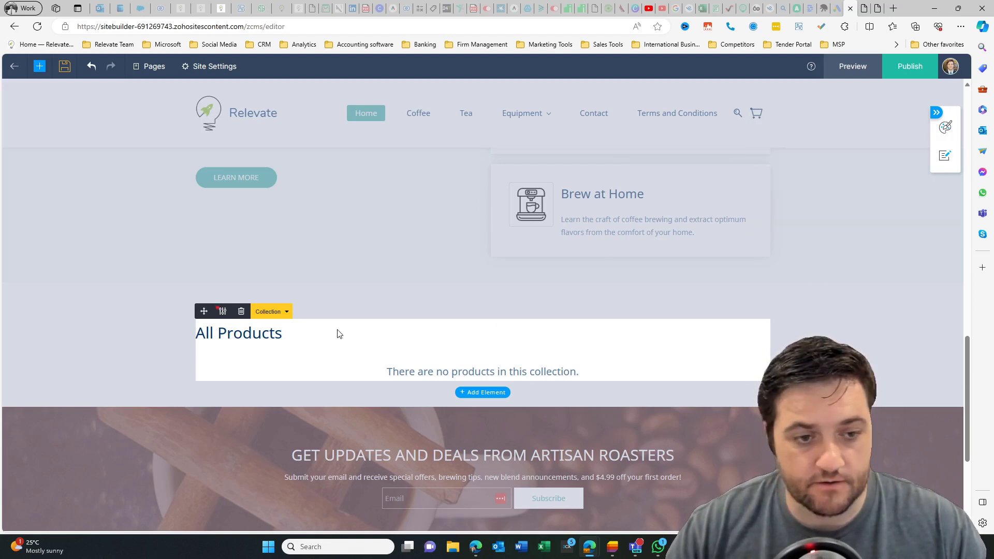
pyautogui.click(241, 311)
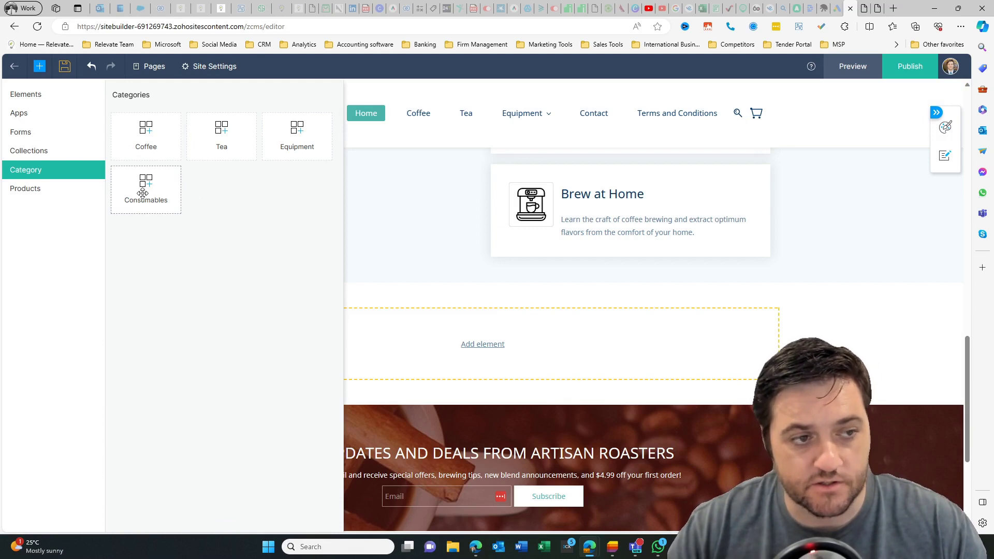
pyautogui.click(25, 188)
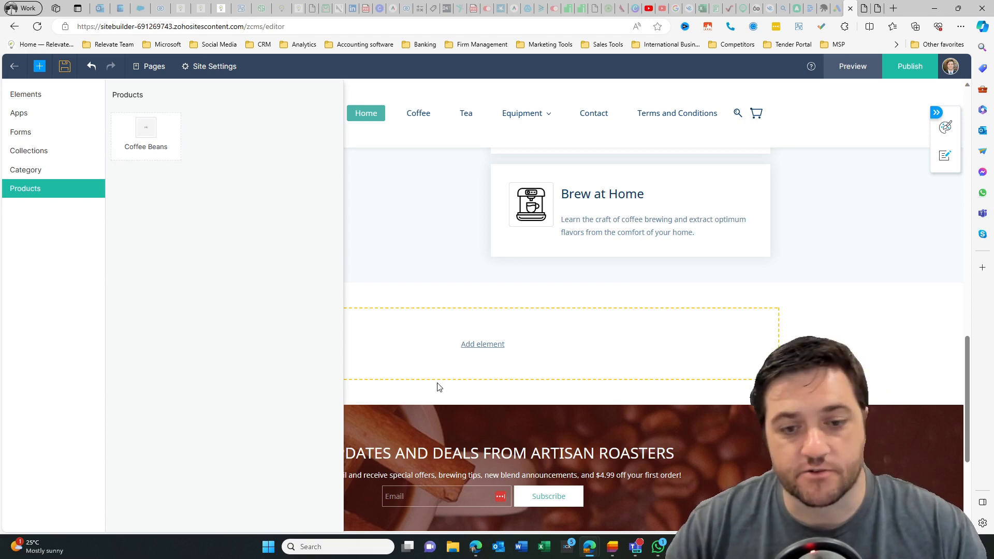
pyautogui.click(20, 62)
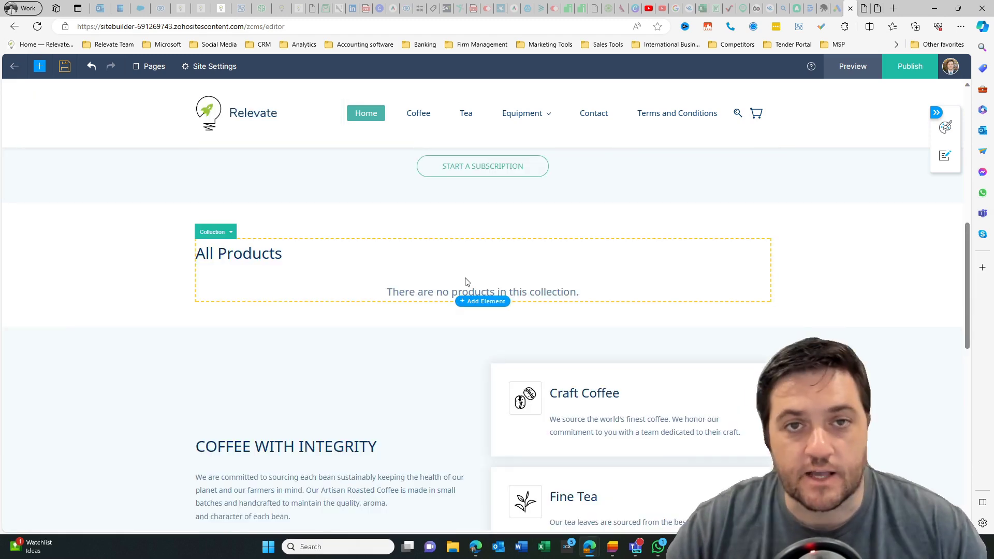
pyautogui.scroll(4, 399, 279)
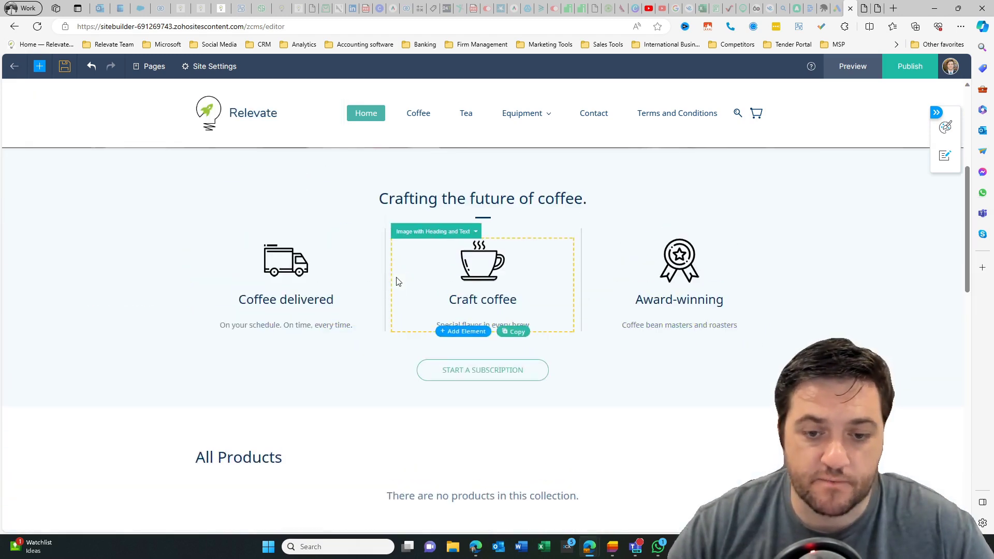
pyautogui.scroll(-1, 464, 375)
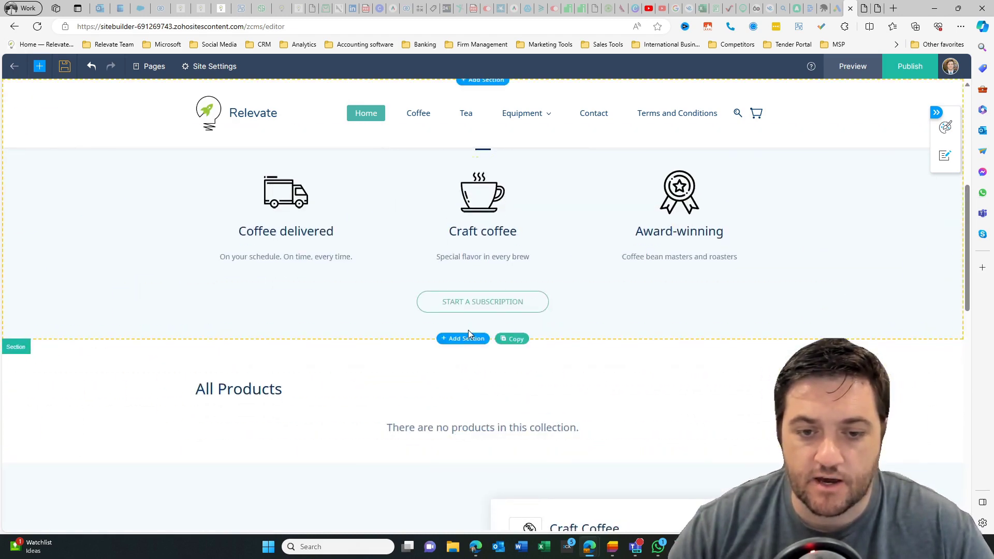
pyautogui.click(464, 339)
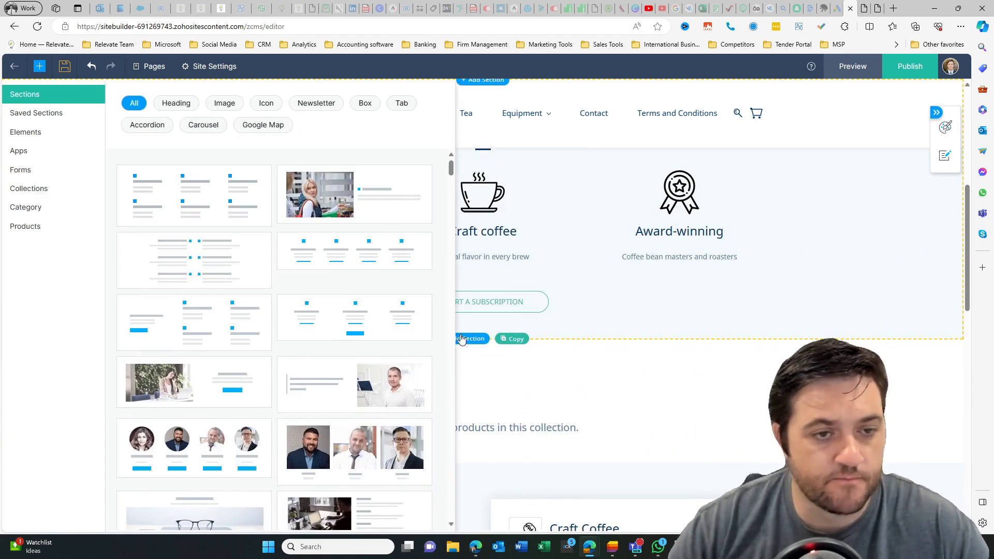
pyautogui.scroll(-15, 165, 204)
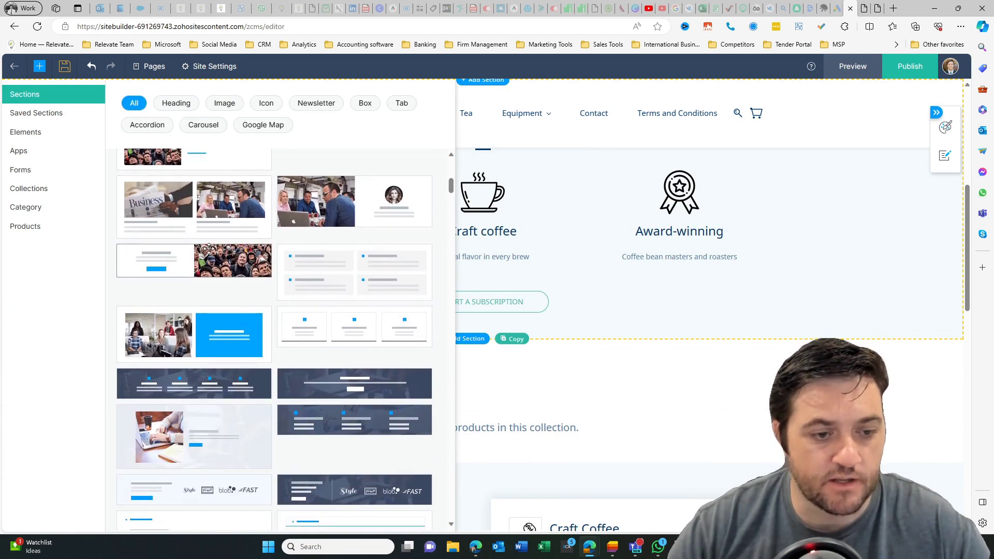
pyautogui.scroll(6, 207, 328)
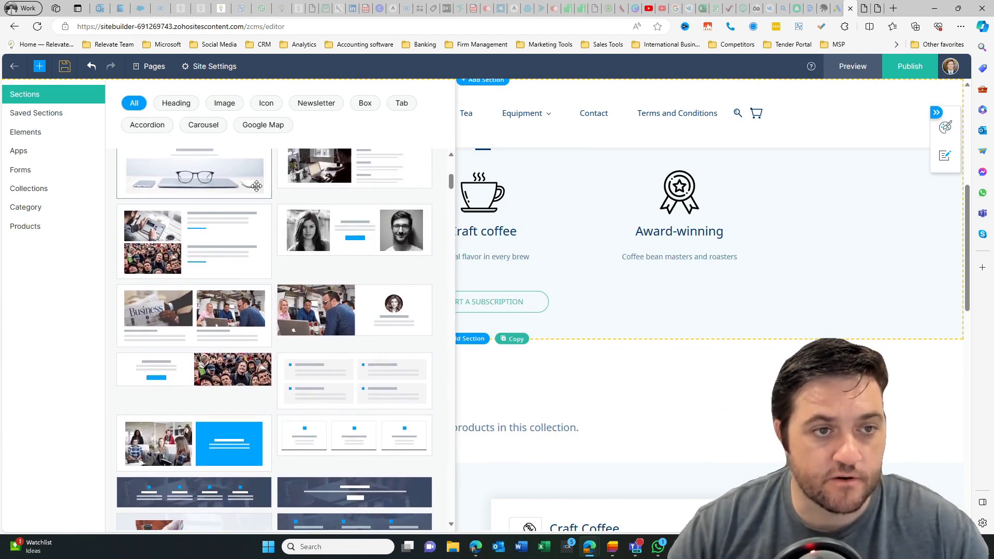
pyautogui.click(35, 114)
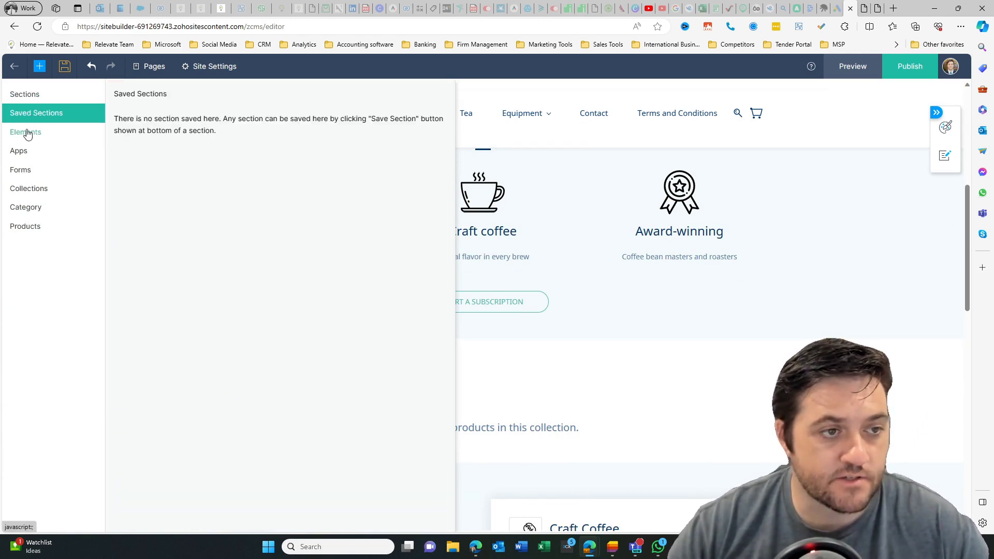
pyautogui.click(27, 133)
pyautogui.click(26, 155)
pyautogui.click(33, 173)
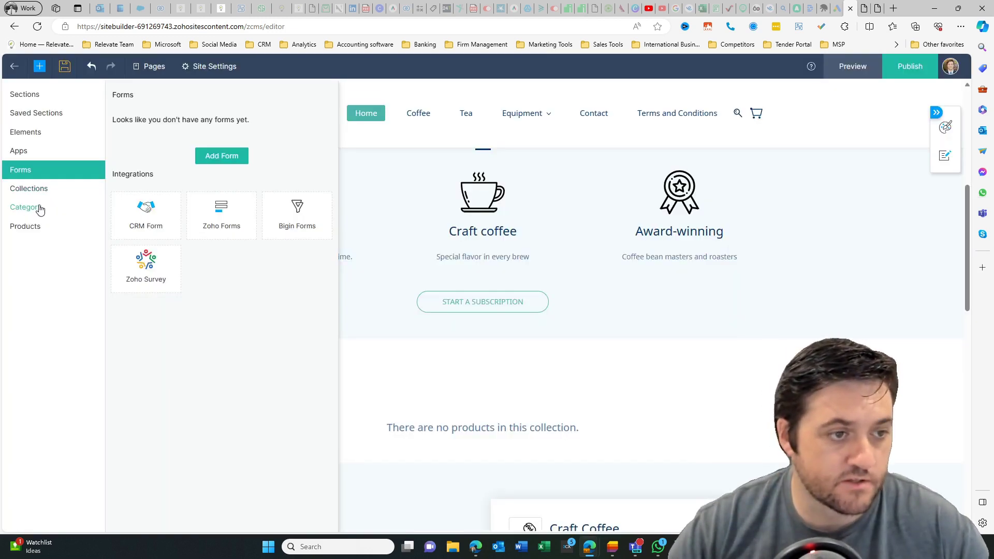
pyautogui.click(34, 196)
pyautogui.click(35, 209)
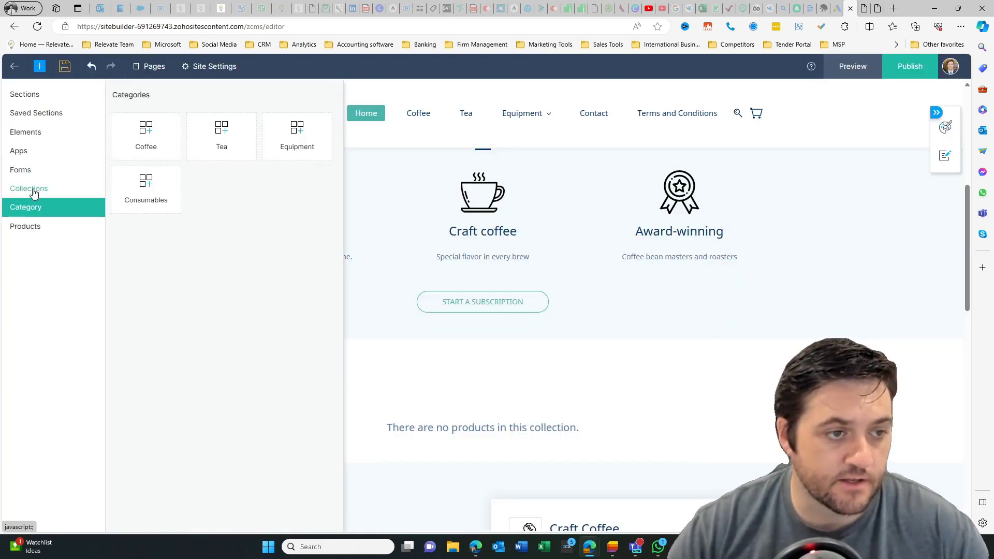
pyautogui.click(189, 266)
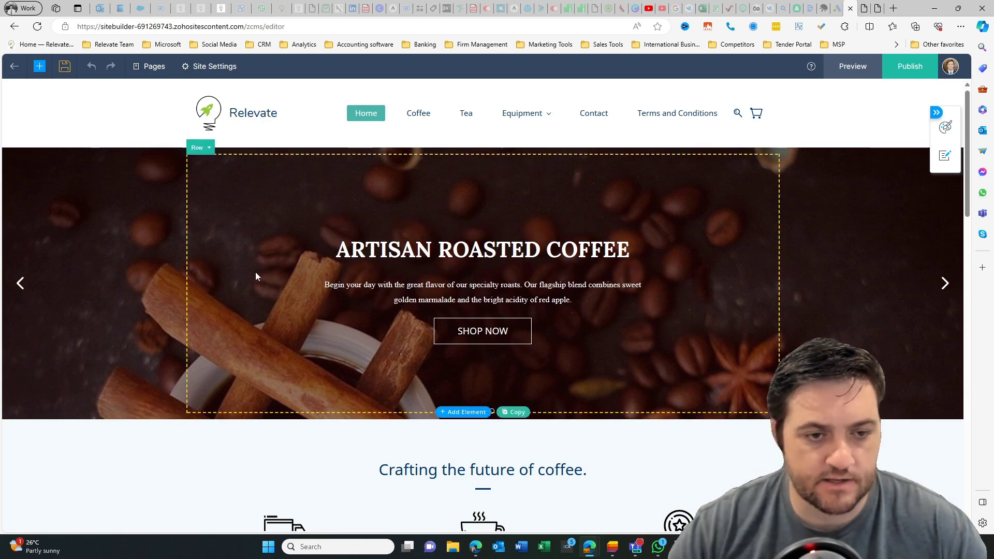
# Set the bridge photo as the hero slide background behind the Artisan Roasted Coffee heading
pyautogui.click(137, 276)
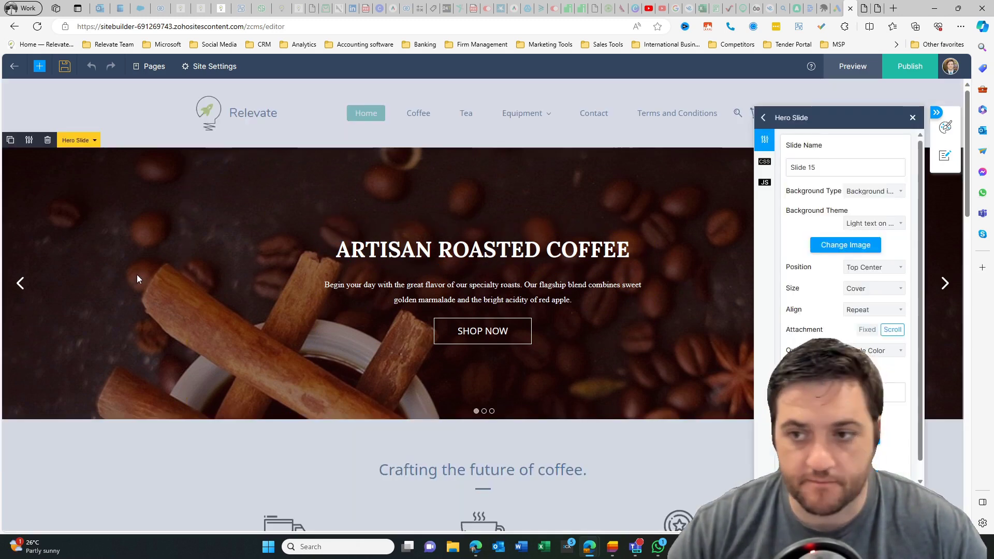
pyautogui.click(844, 247)
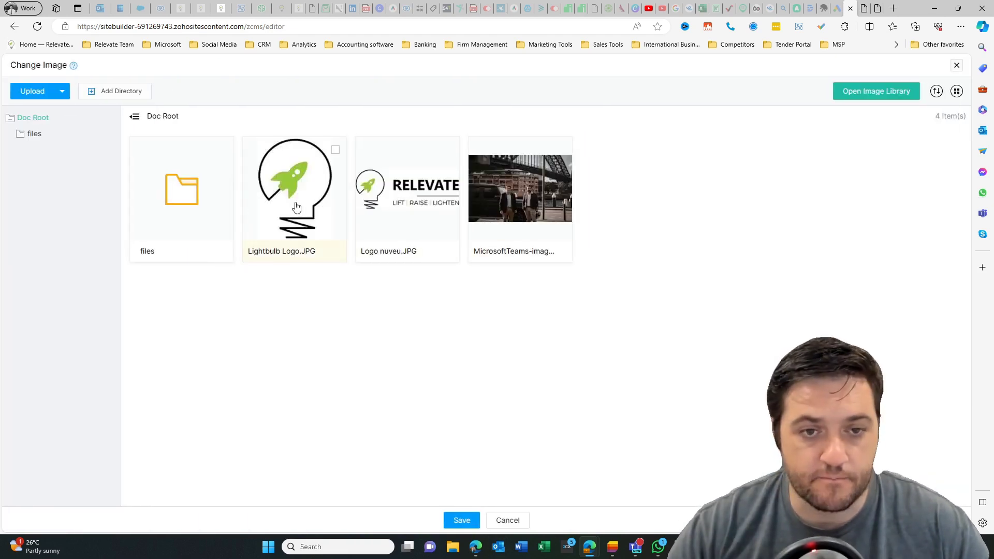
pyautogui.click(461, 519)
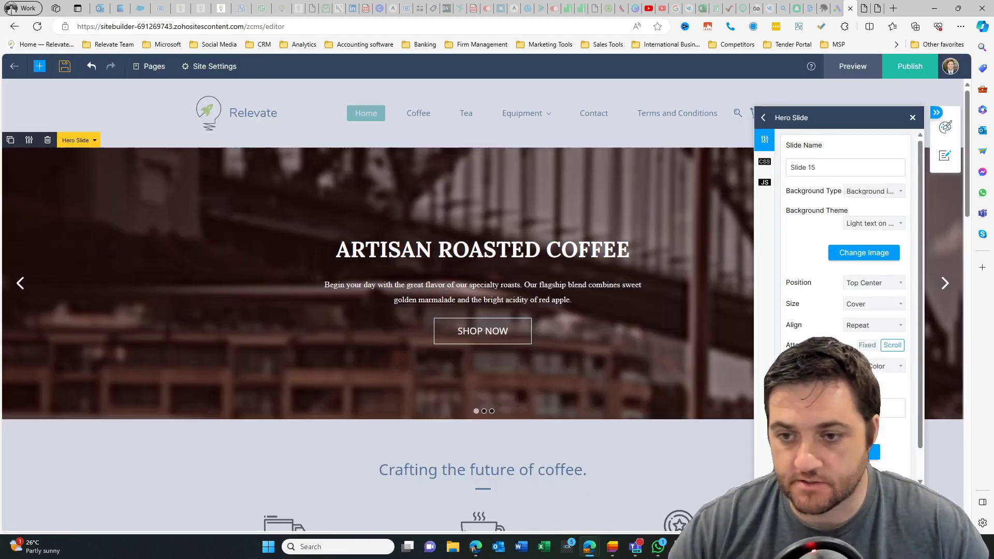
pyautogui.scroll(-1, 839, 305)
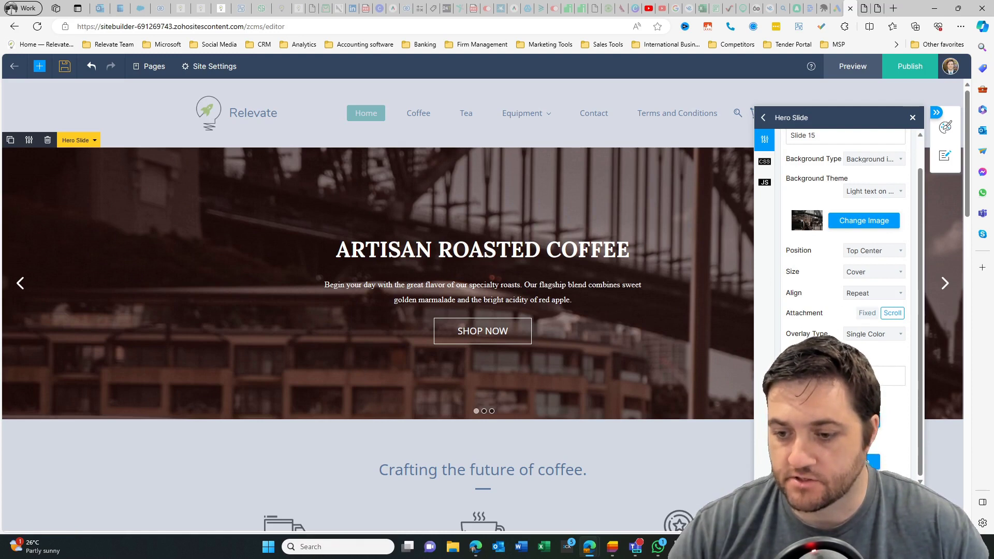
pyautogui.scroll(1, 771, 170)
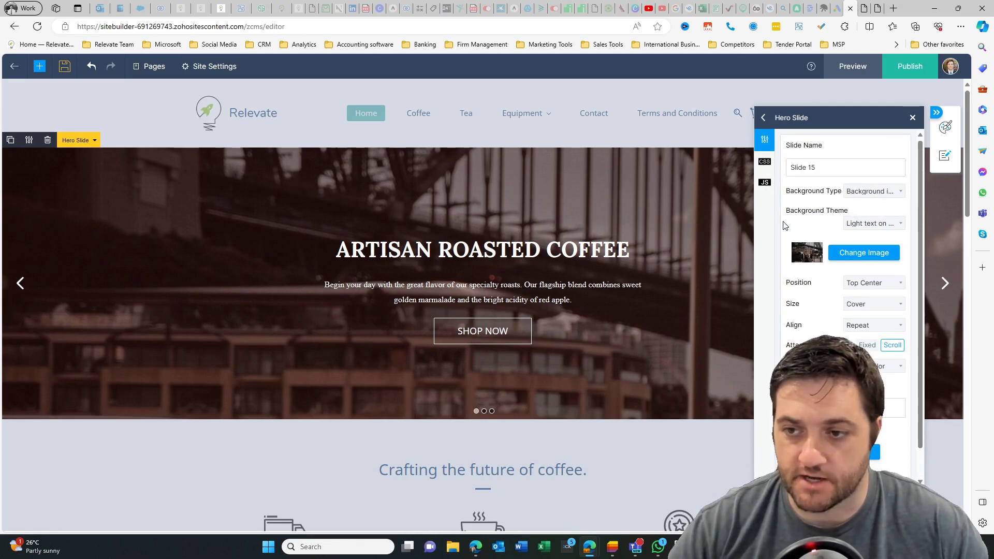
pyautogui.click(912, 118)
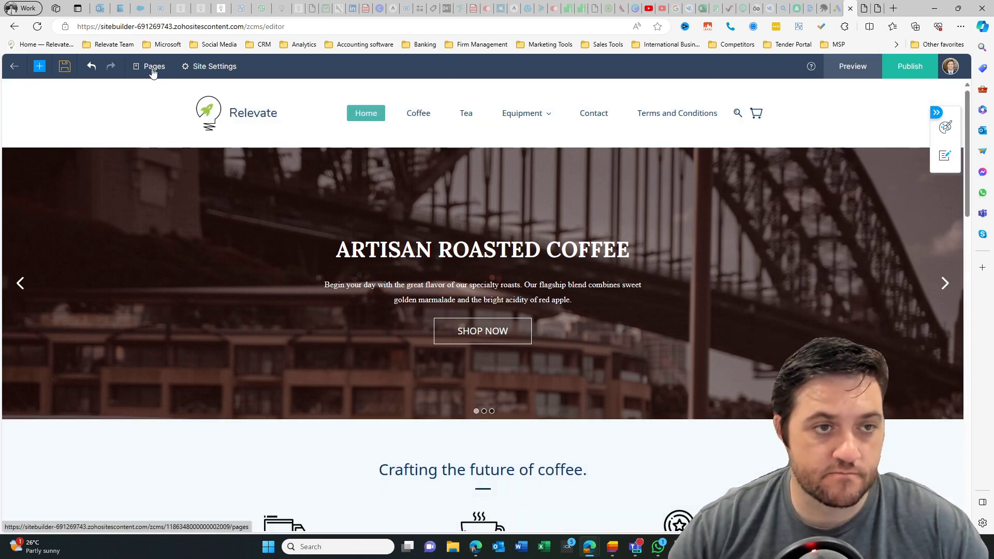
pyautogui.click(153, 67)
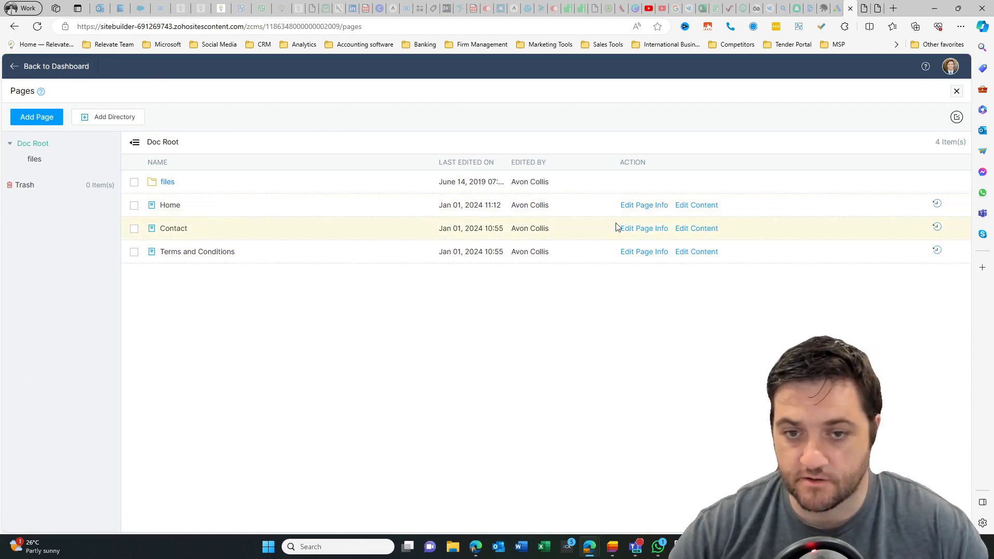
pyautogui.click(694, 230)
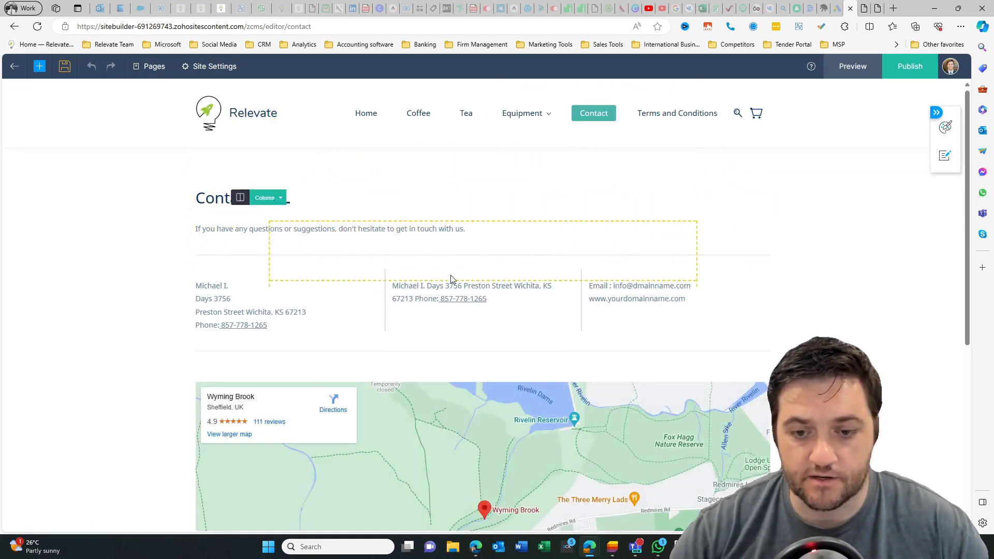
pyautogui.scroll(-3, 451, 280)
pyautogui.scroll(3, 450, 280)
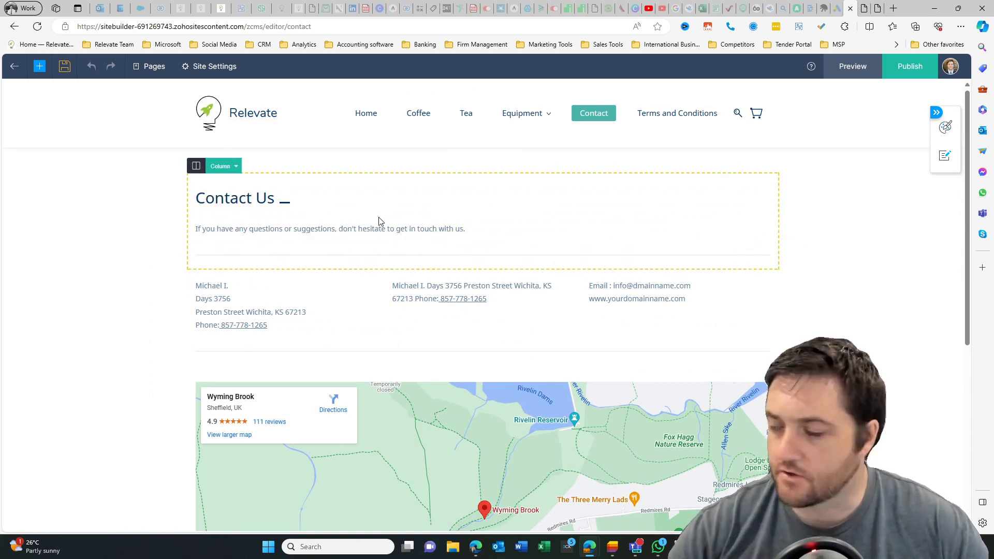
pyautogui.scroll(-6, 376, 253)
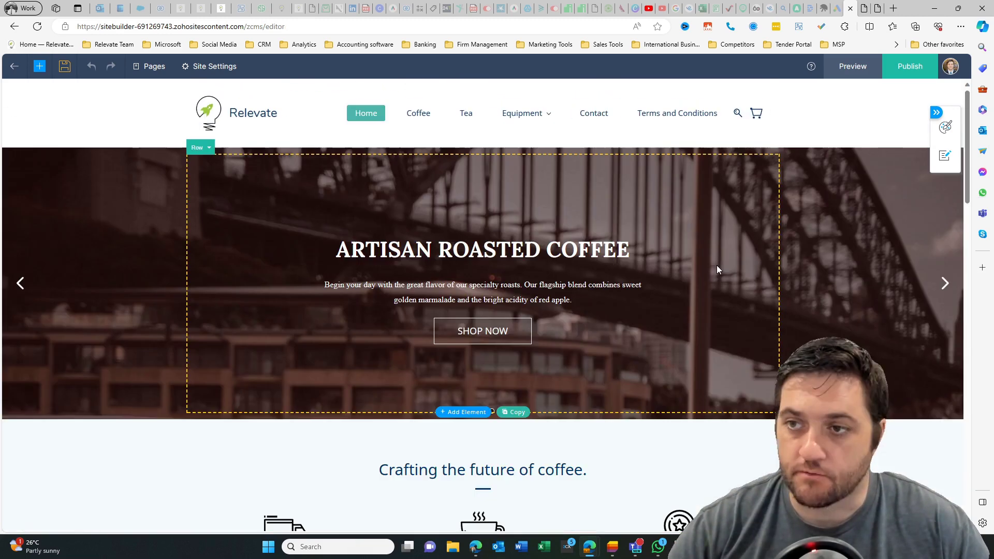
# Preview the homepage, scroll through it, and advance the hero carousel to the third slide
pyautogui.click(853, 70)
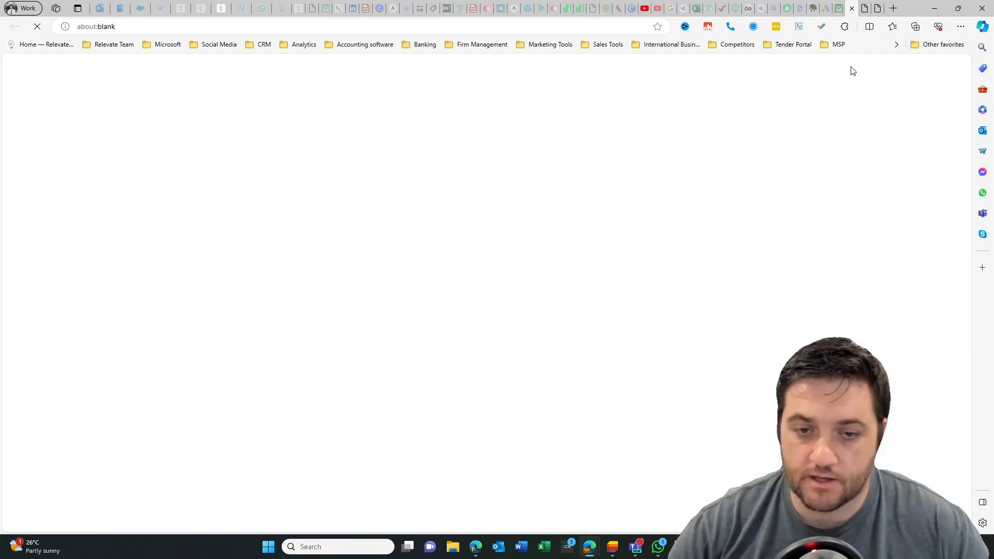
pyautogui.scroll(-3, 663, 269)
pyautogui.scroll(-6, 749, 223)
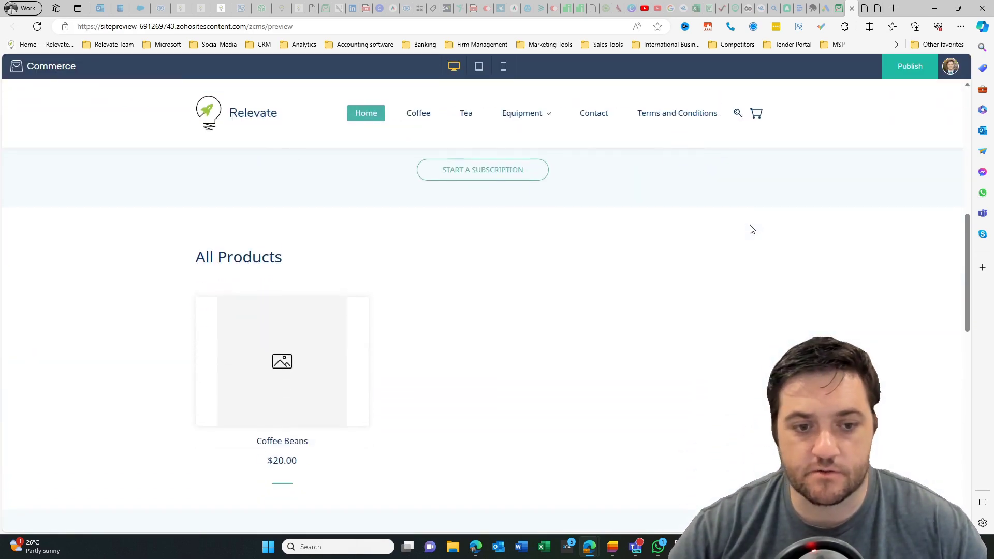
pyautogui.moveTo(313, 365)
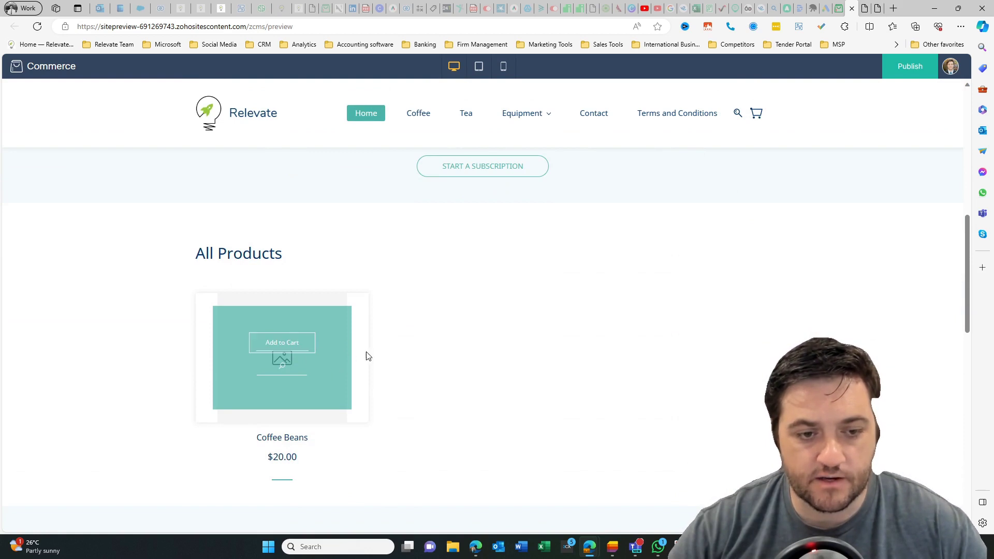
pyautogui.scroll(-6, 639, 349)
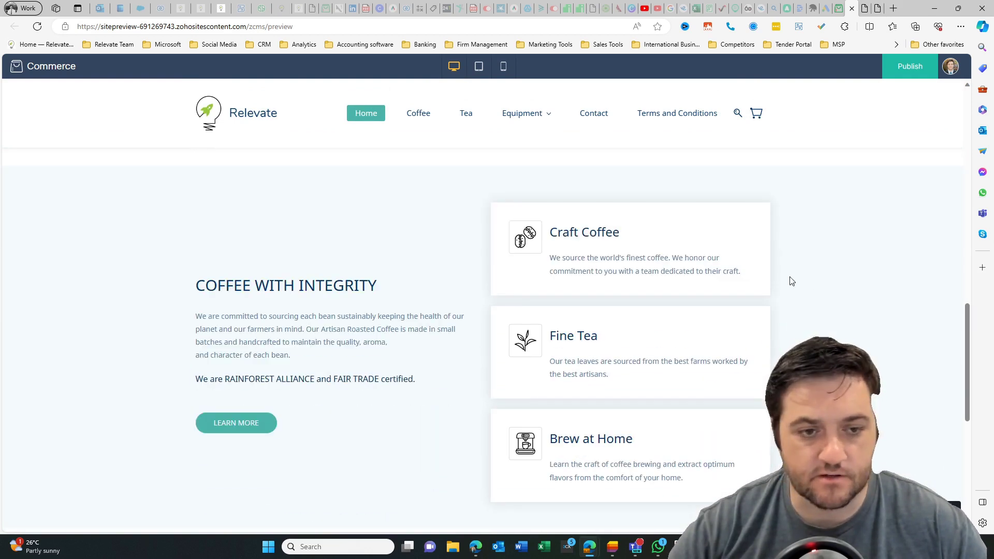
pyautogui.scroll(-7, 534, 288)
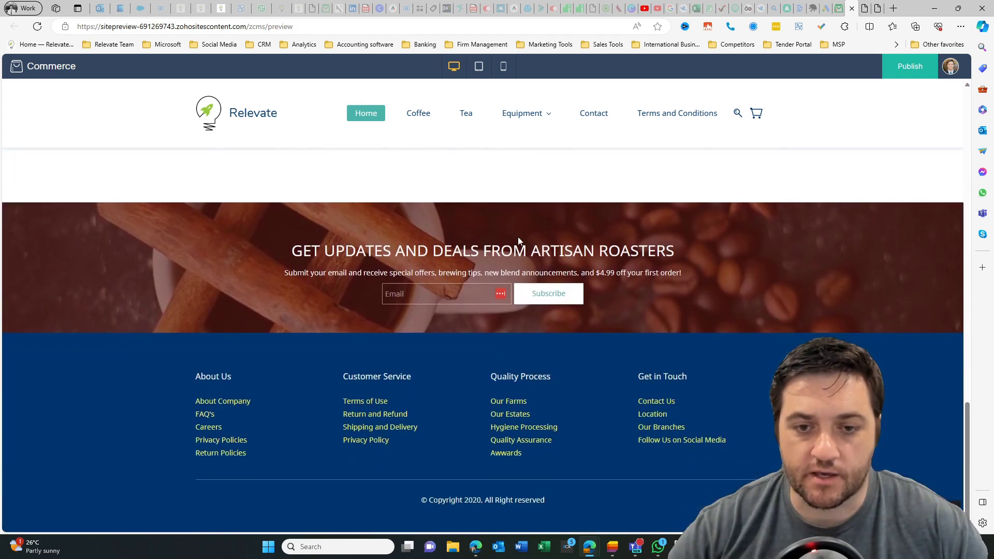
pyautogui.scroll(13, 440, 287)
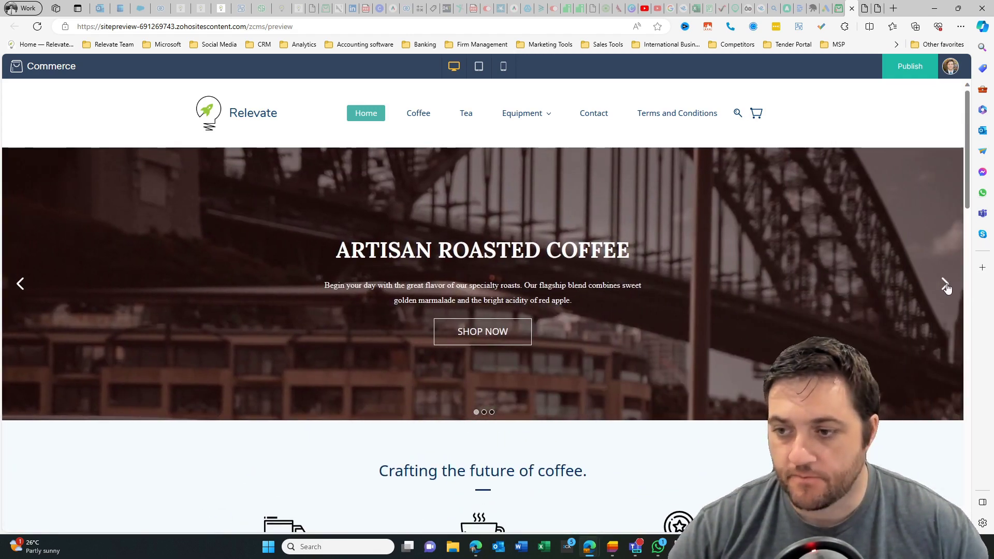
pyautogui.click(945, 285)
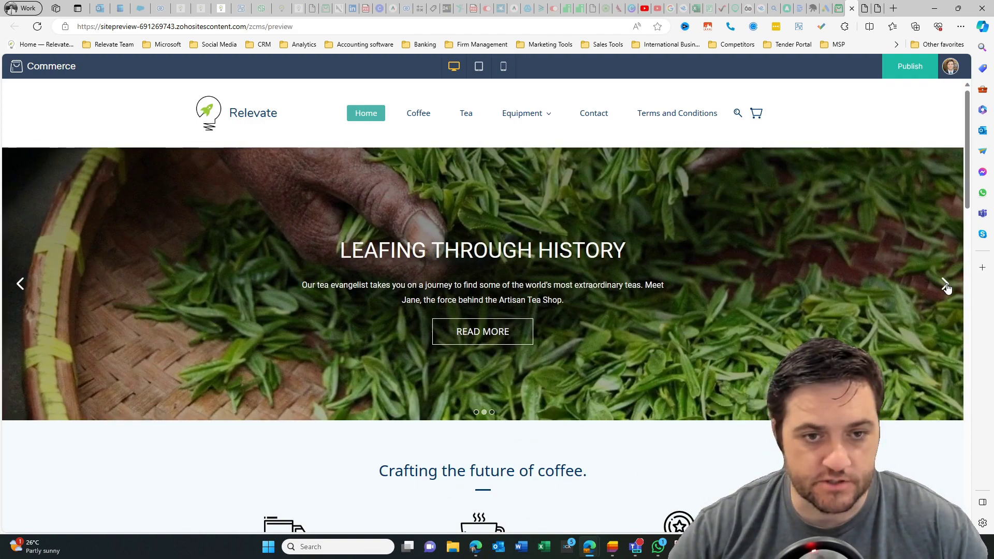
pyautogui.click(945, 285)
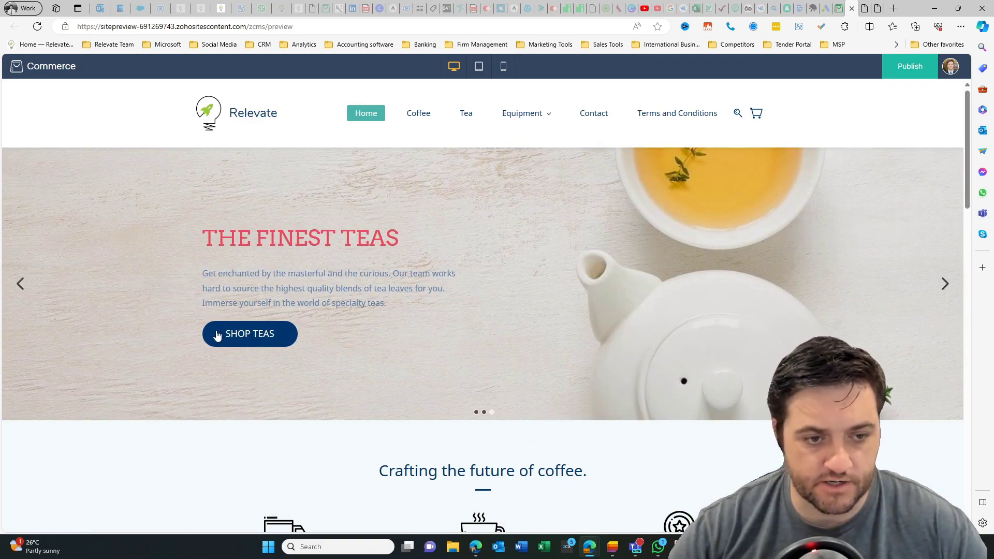